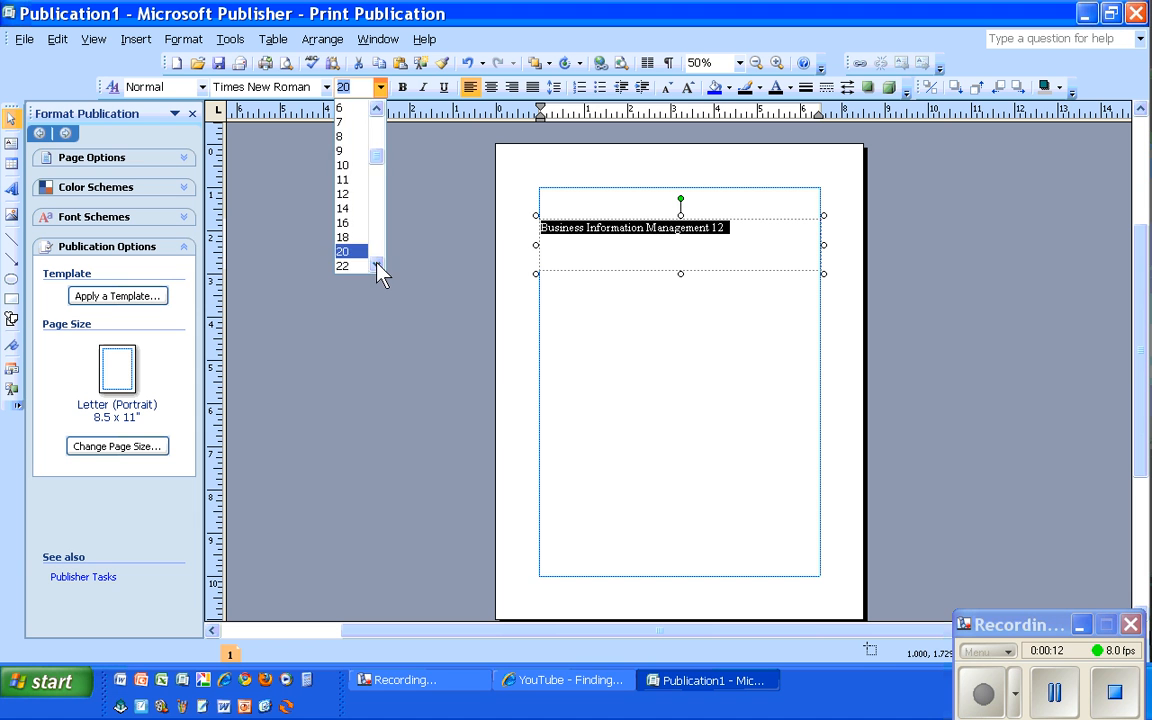
- Set the selected "Business Information Management 12" heading to 24 pt and center it in its text box
{"action": "left_click", "coordinate": [377, 265]}
{"action": "left_click", "coordinate": [350, 266]}
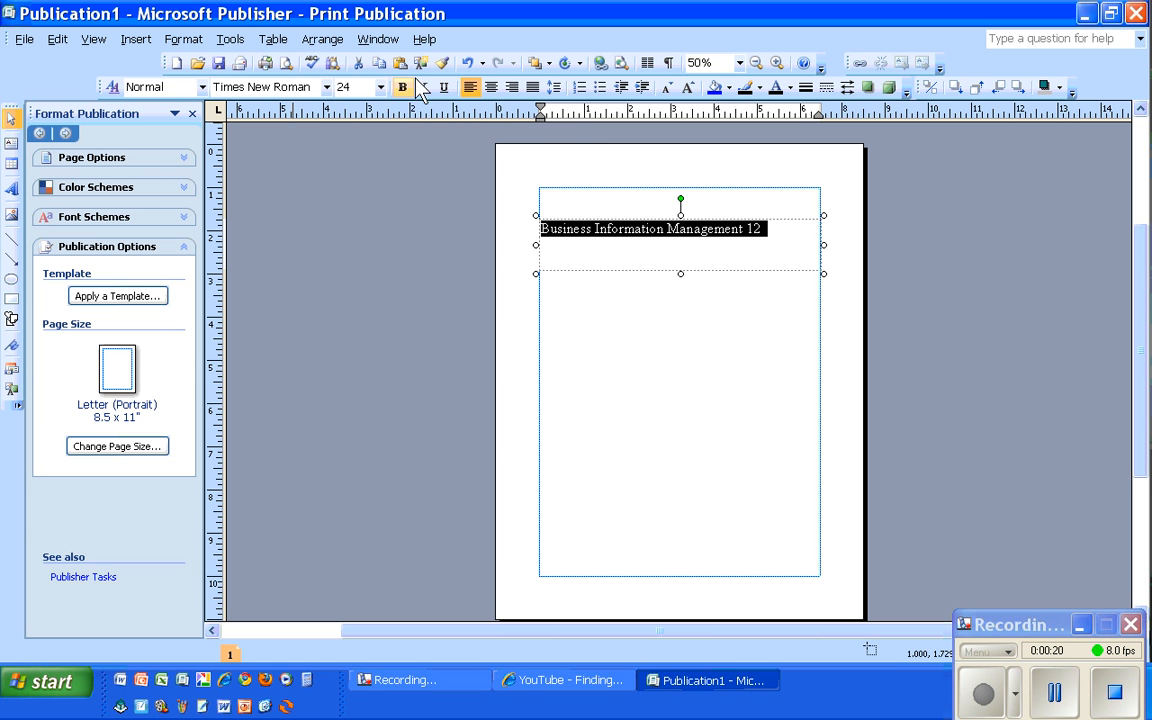
{"action": "left_click", "coordinate": [492, 88]}
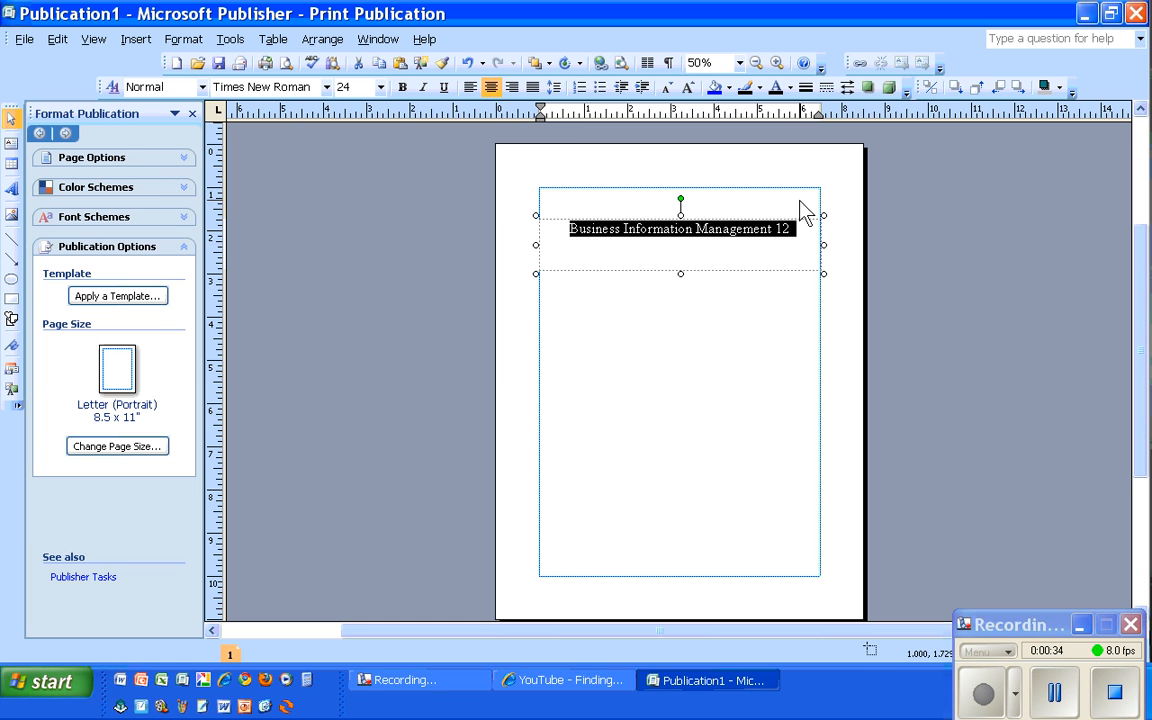
- Narrow the heading's text box until the text wraps and overflows, and widen it back to the page margin
{"action": "left_click_drag", "start_coordinate": [821, 245], "coordinate": [773, 246]}
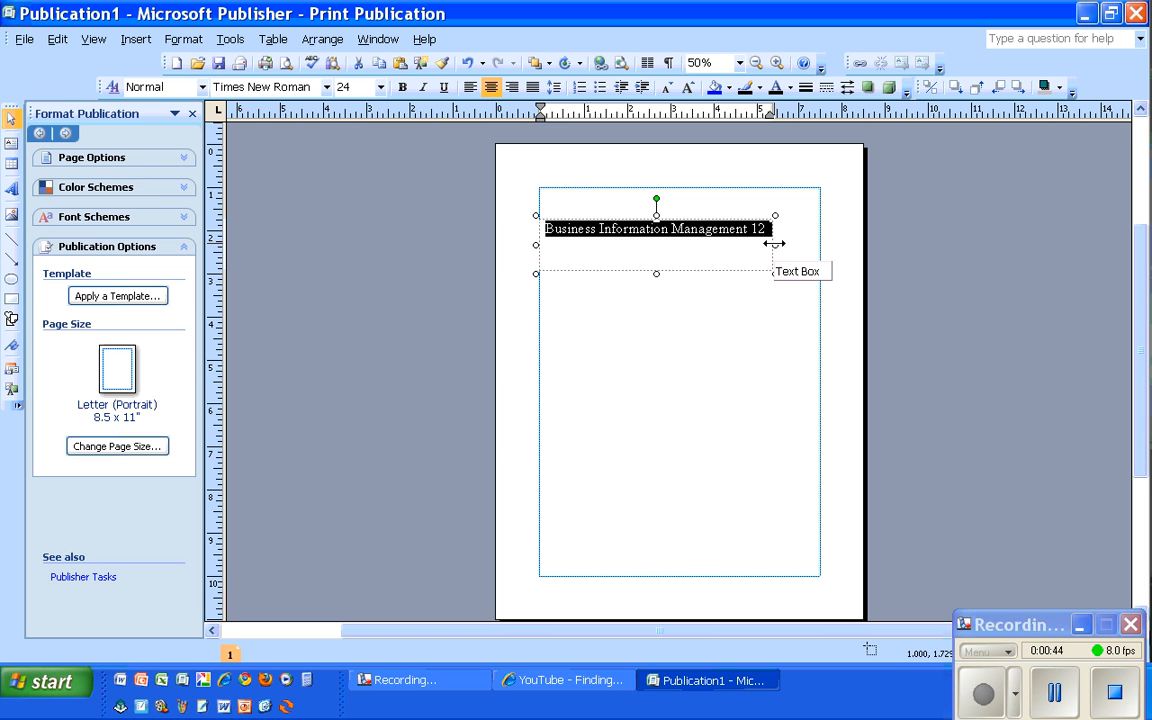
{"action": "left_click_drag", "start_coordinate": [775, 244], "coordinate": [650, 245]}
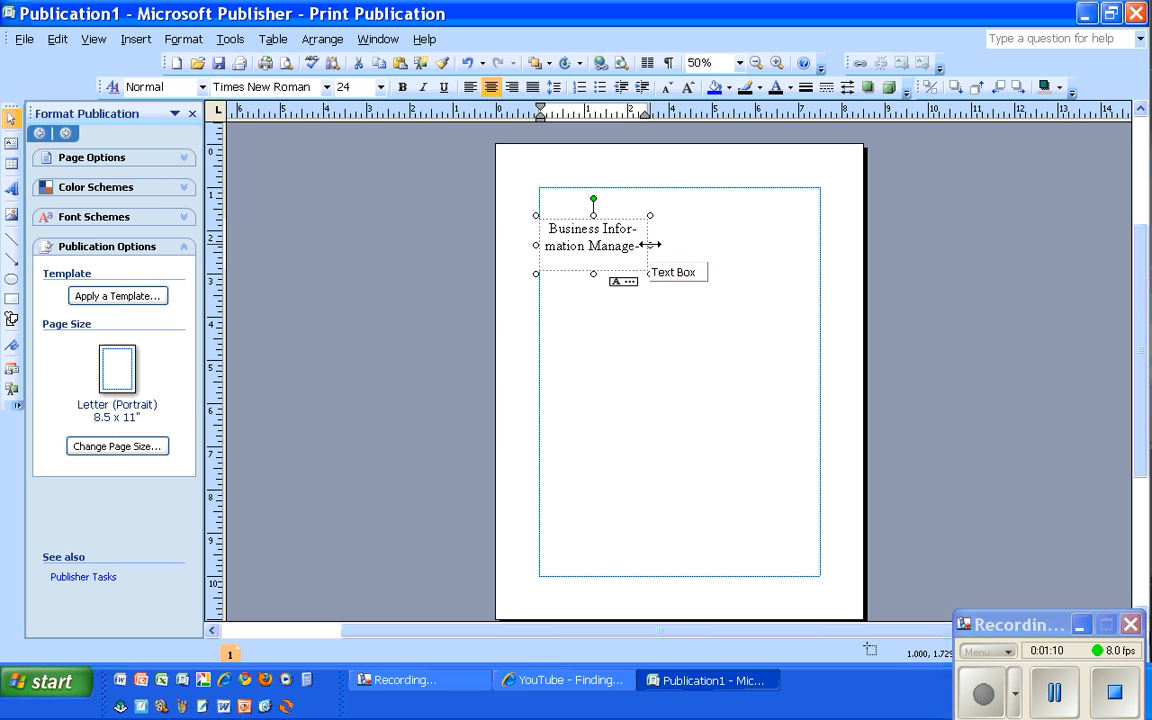
{"action": "left_click_drag", "start_coordinate": [650, 245], "coordinate": [684, 244]}
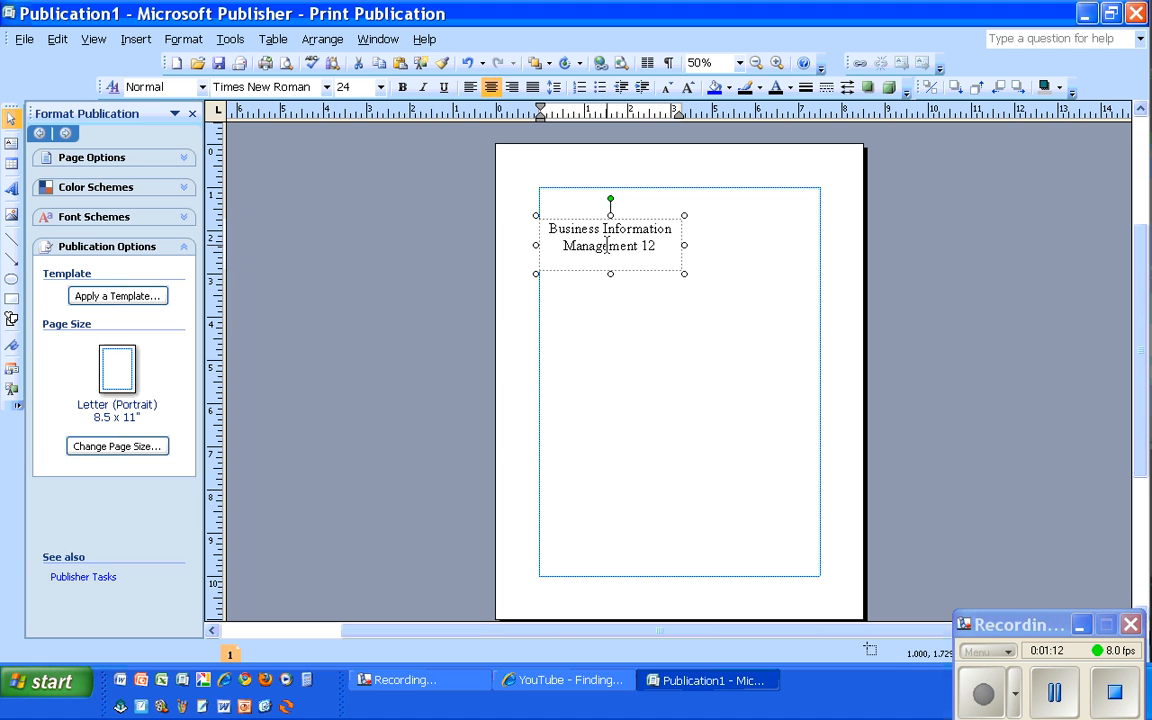
{"action": "left_click_drag", "start_coordinate": [686, 246], "coordinate": [648, 246]}
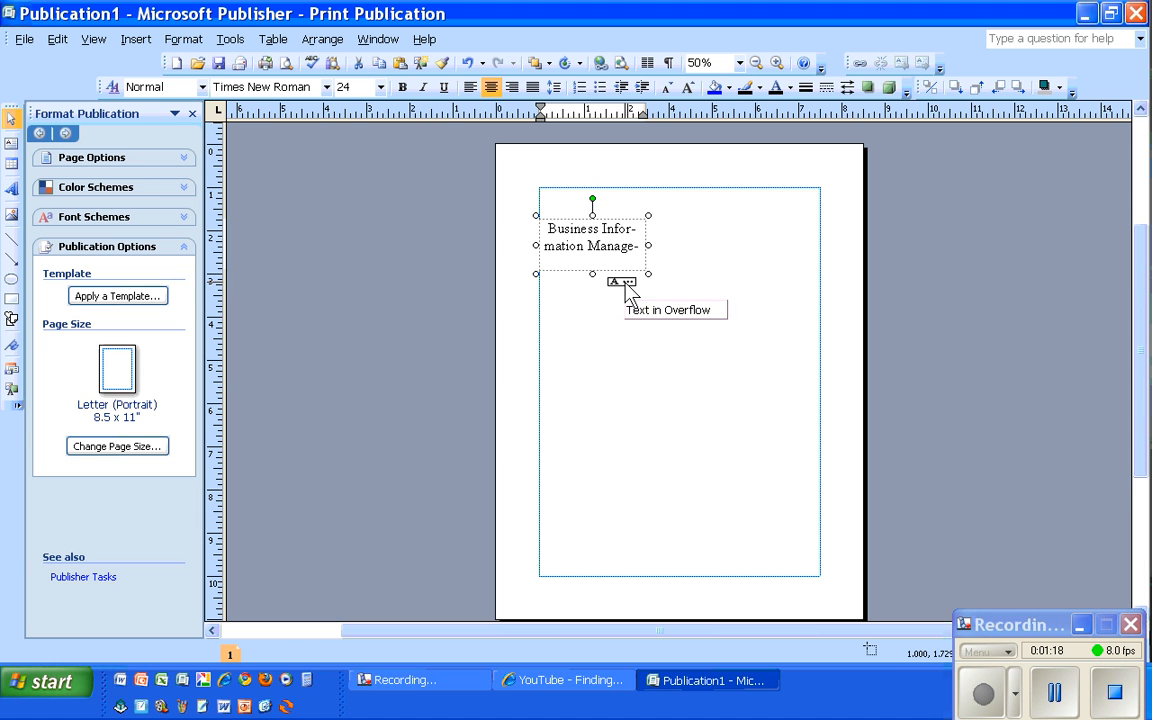
{"action": "left_click_drag", "start_coordinate": [648, 247], "coordinate": [822, 258]}
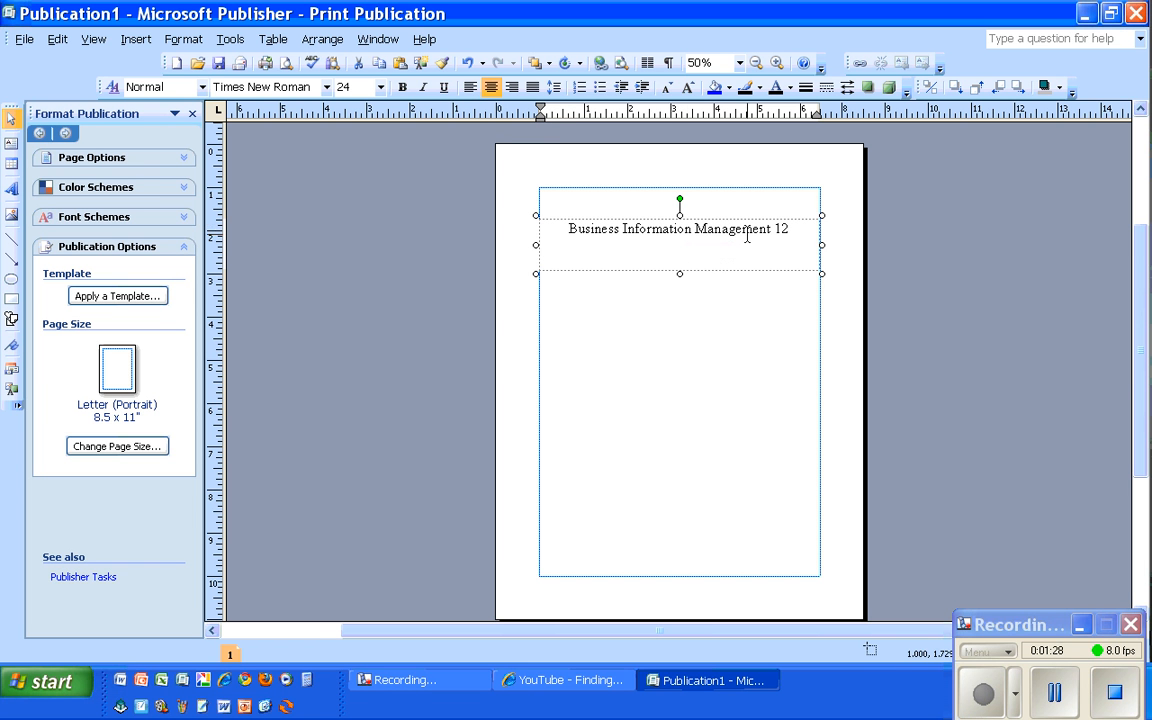
- Try bold and italic on the whole heading text, and remove both styles again
{"action": "left_click_drag", "start_coordinate": [790, 228], "coordinate": [566, 228]}
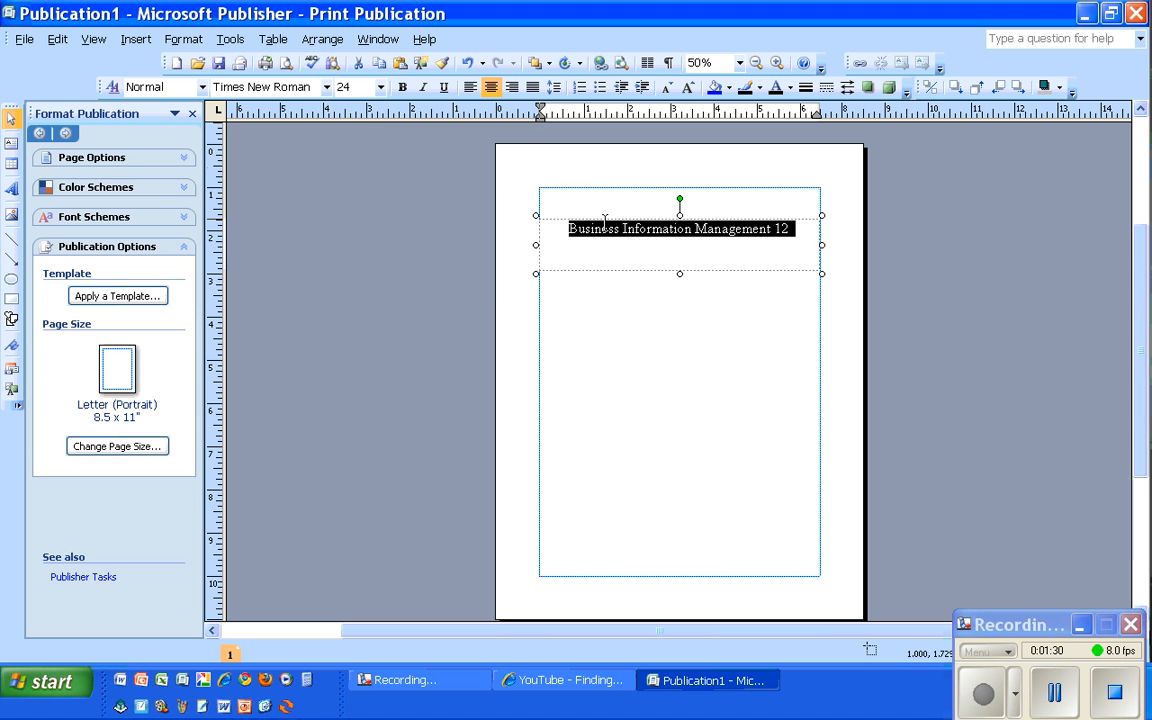
{"action": "left_click", "coordinate": [404, 88]}
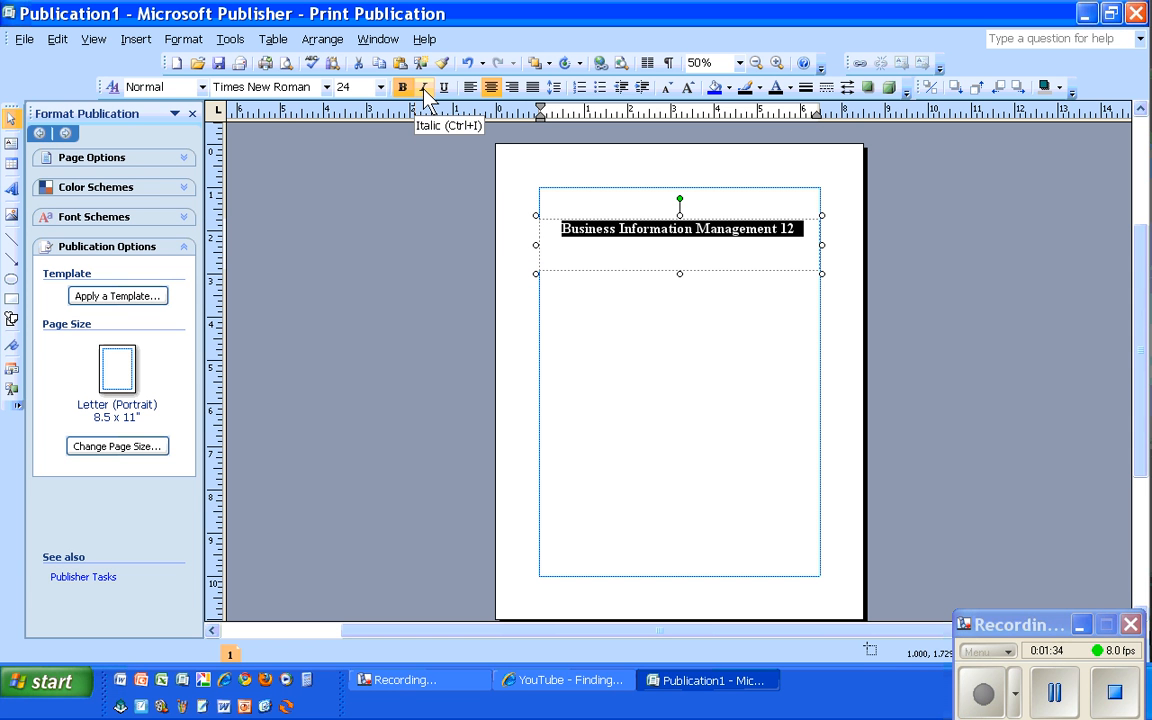
{"action": "left_click", "coordinate": [424, 88]}
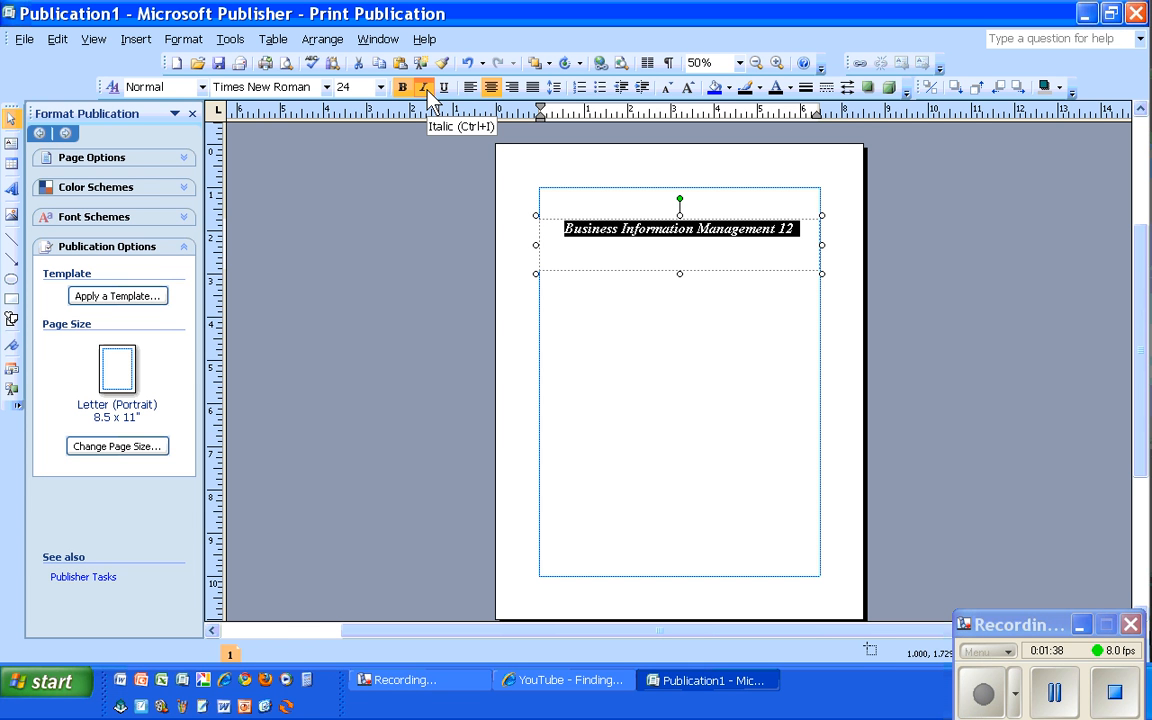
{"action": "left_click", "coordinate": [428, 95]}
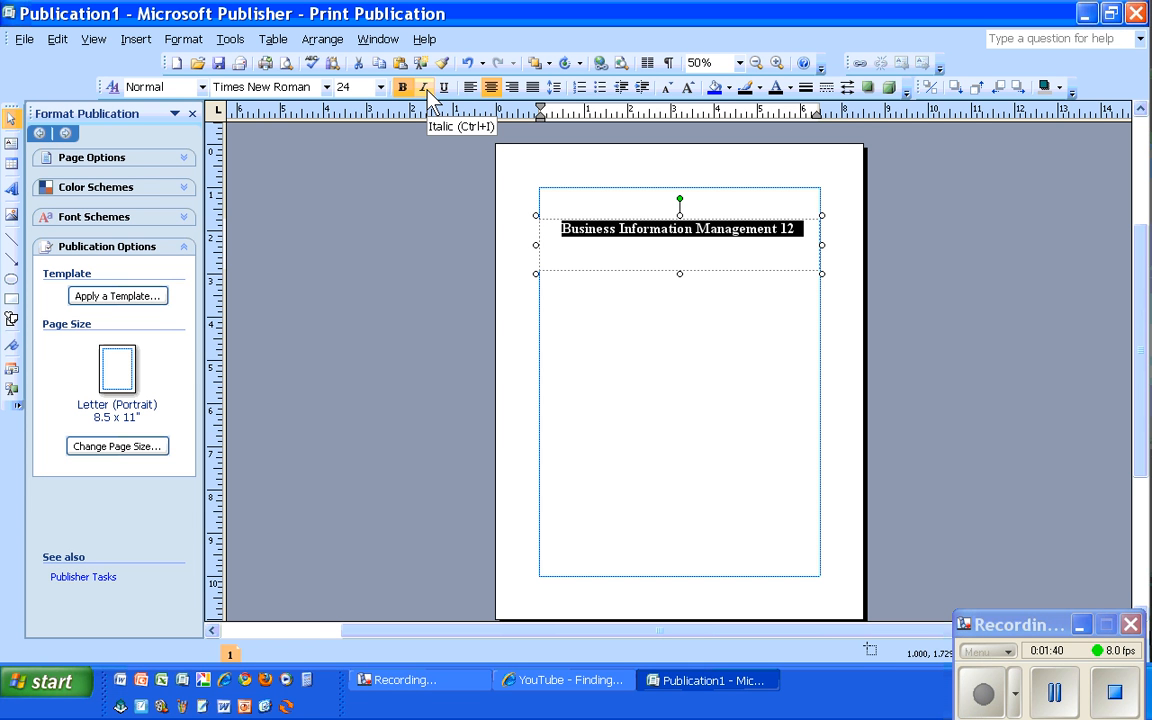
{"action": "left_click", "coordinate": [403, 88]}
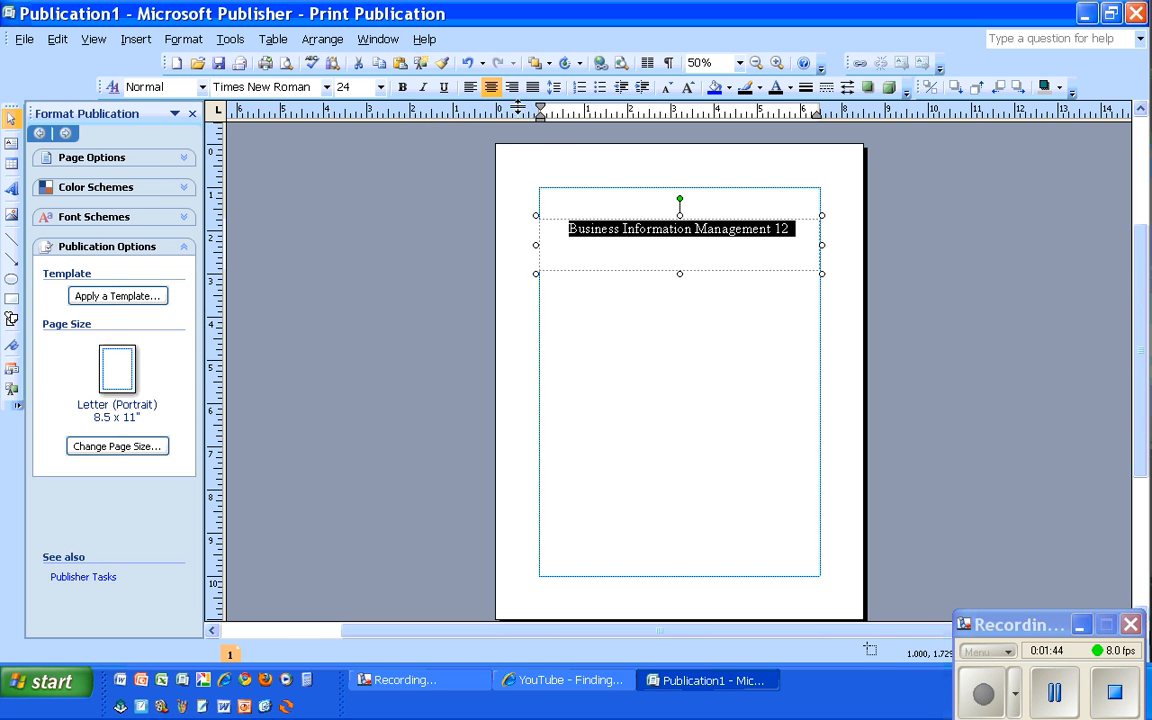
{"action": "left_click", "coordinate": [791, 89]}
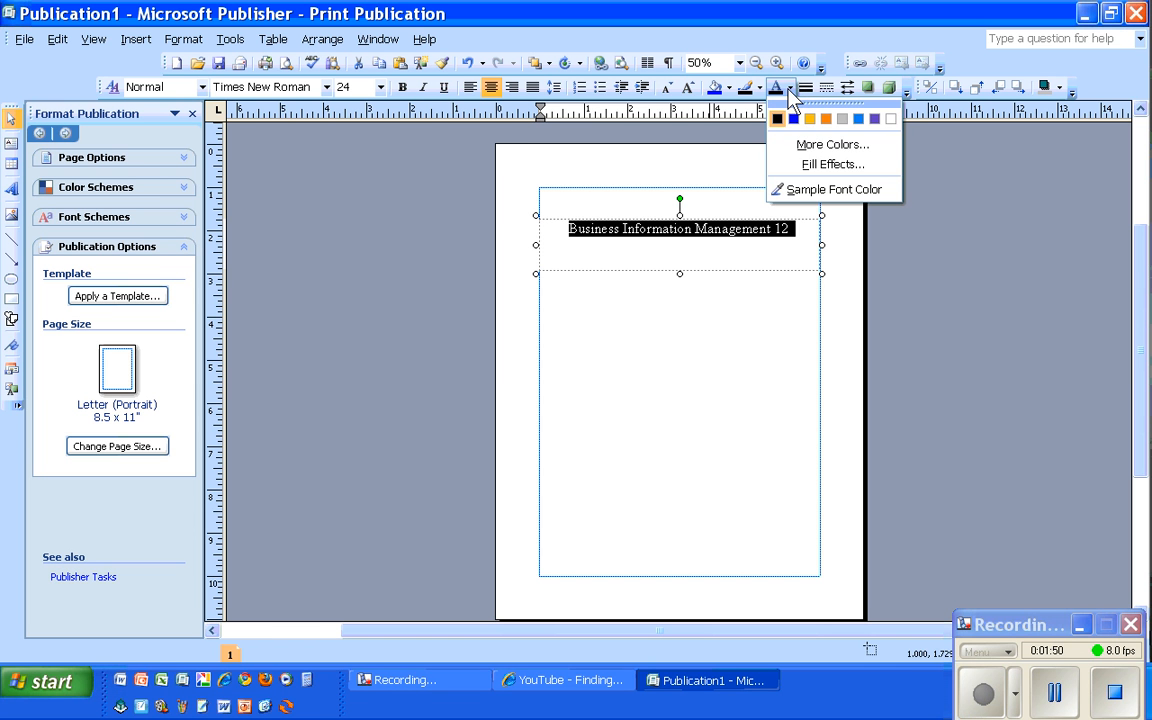
{"action": "left_click", "coordinate": [789, 90]}
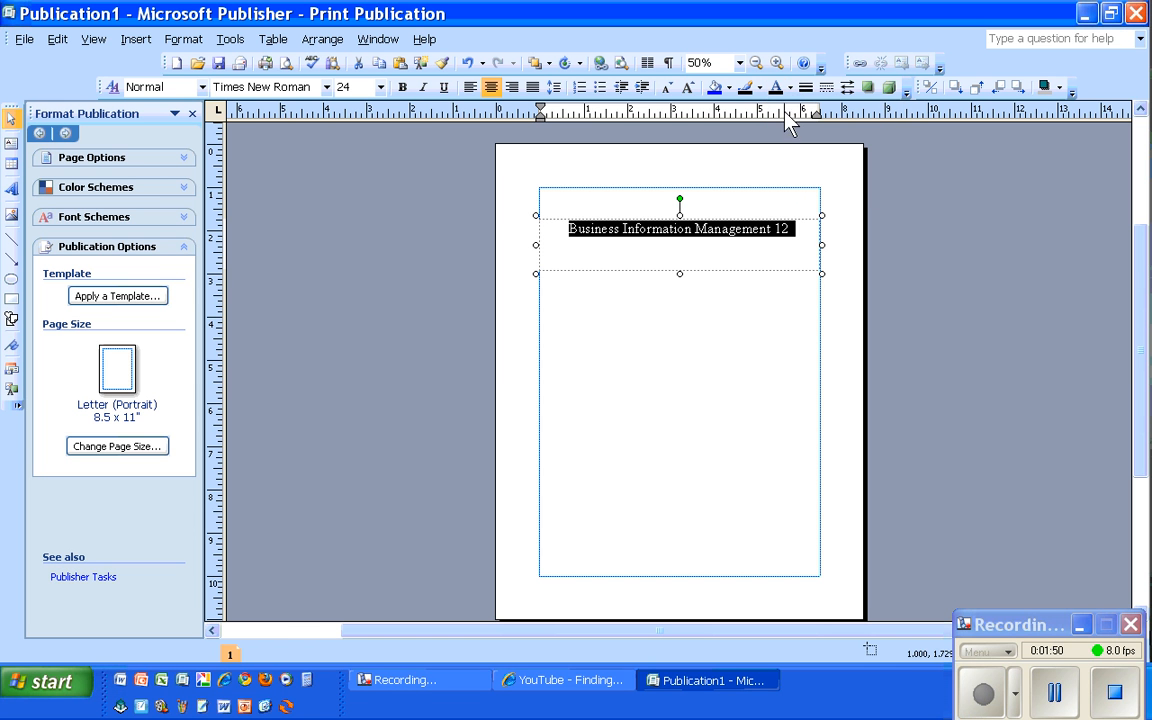
{"action": "left_click", "coordinate": [627, 314]}
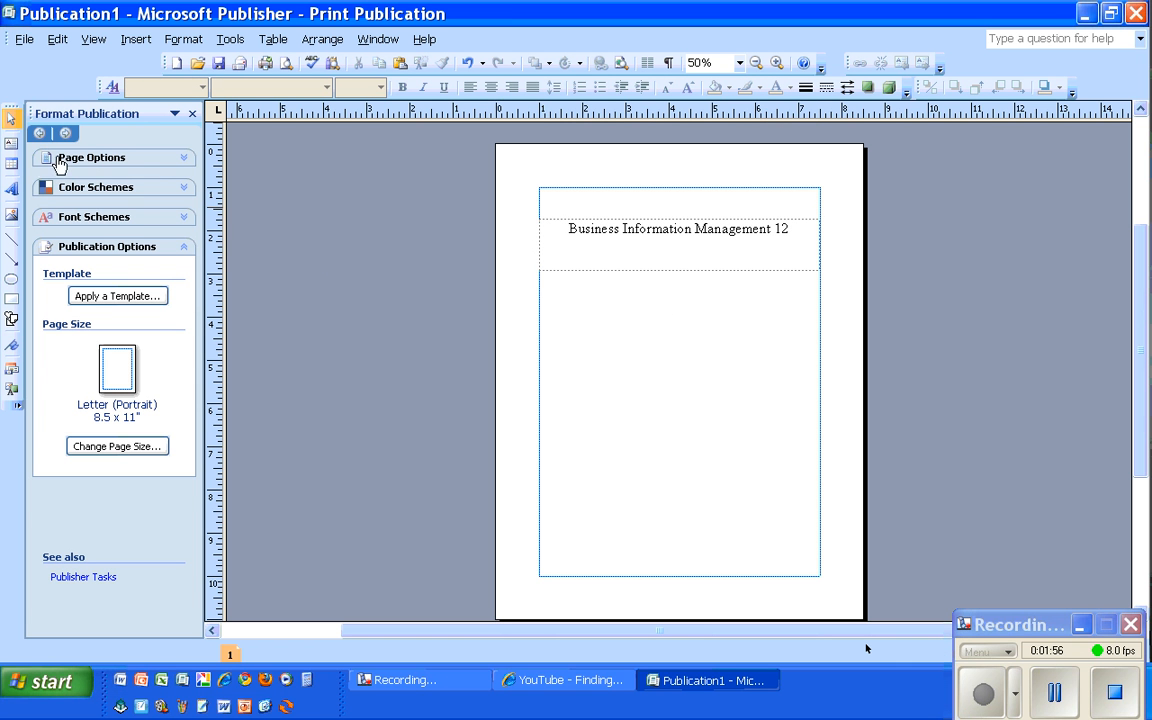
- Draw an empty margin-wide text box below the heading and delete it
{"action": "left_click", "coordinate": [12, 145]}
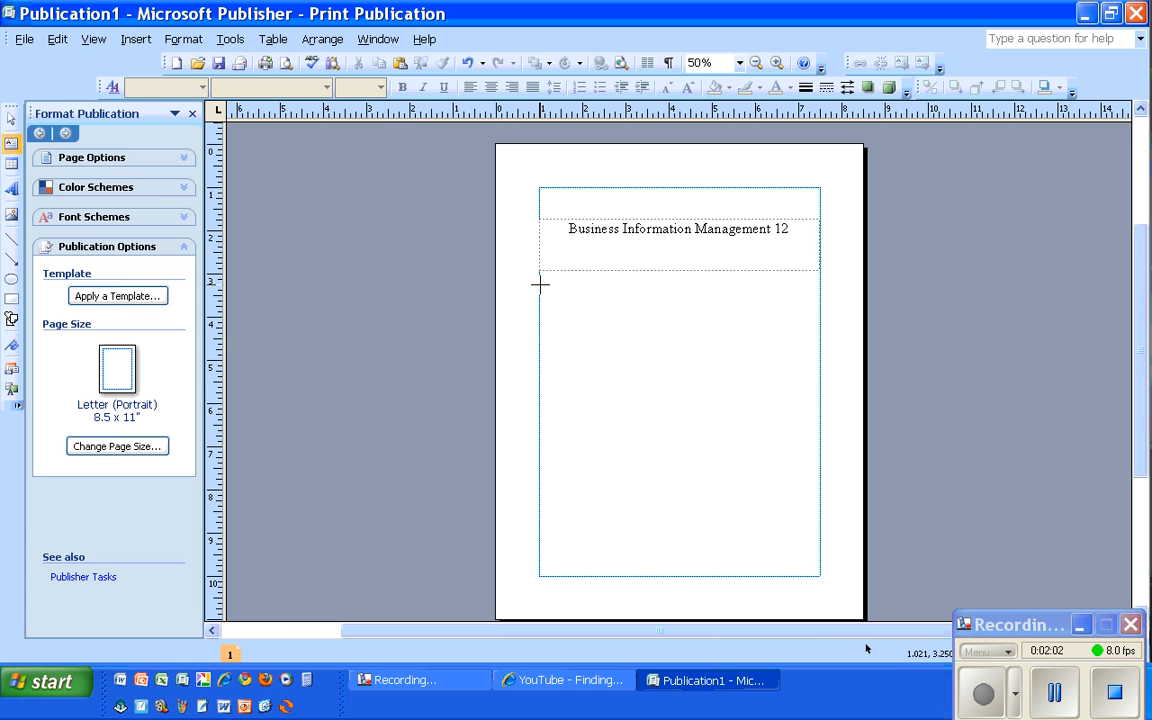
{"action": "left_click_drag", "start_coordinate": [540, 284], "coordinate": [820, 340]}
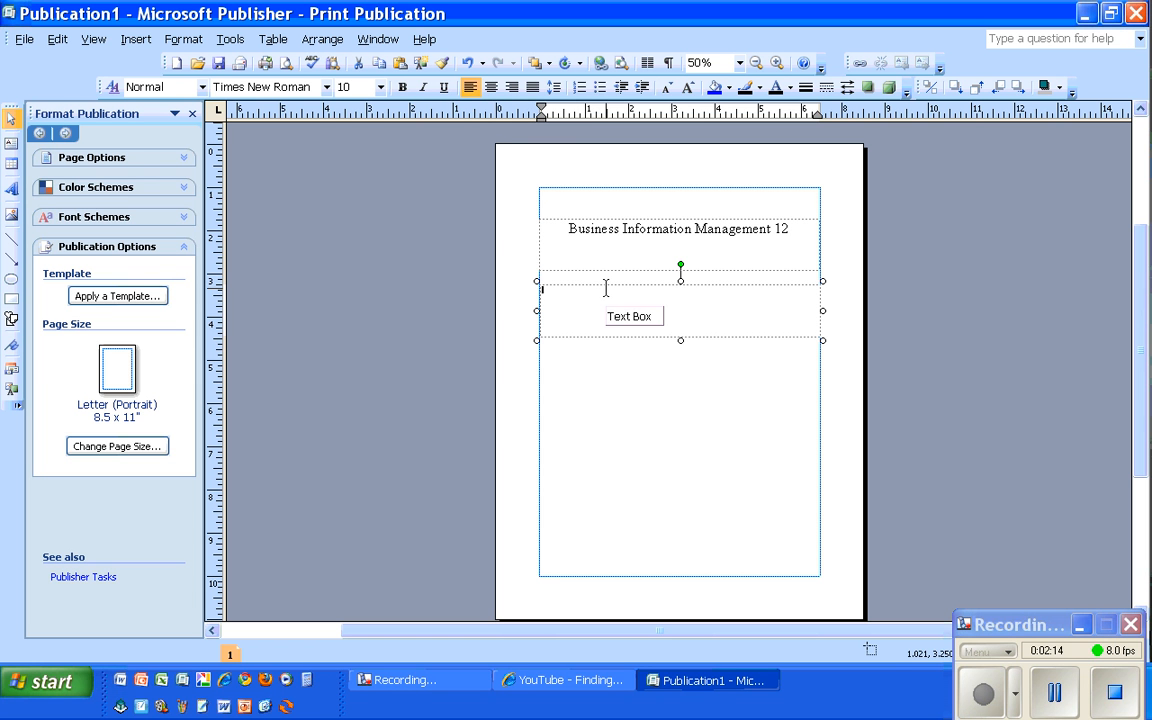
{"action": "left_click", "coordinate": [616, 338]}
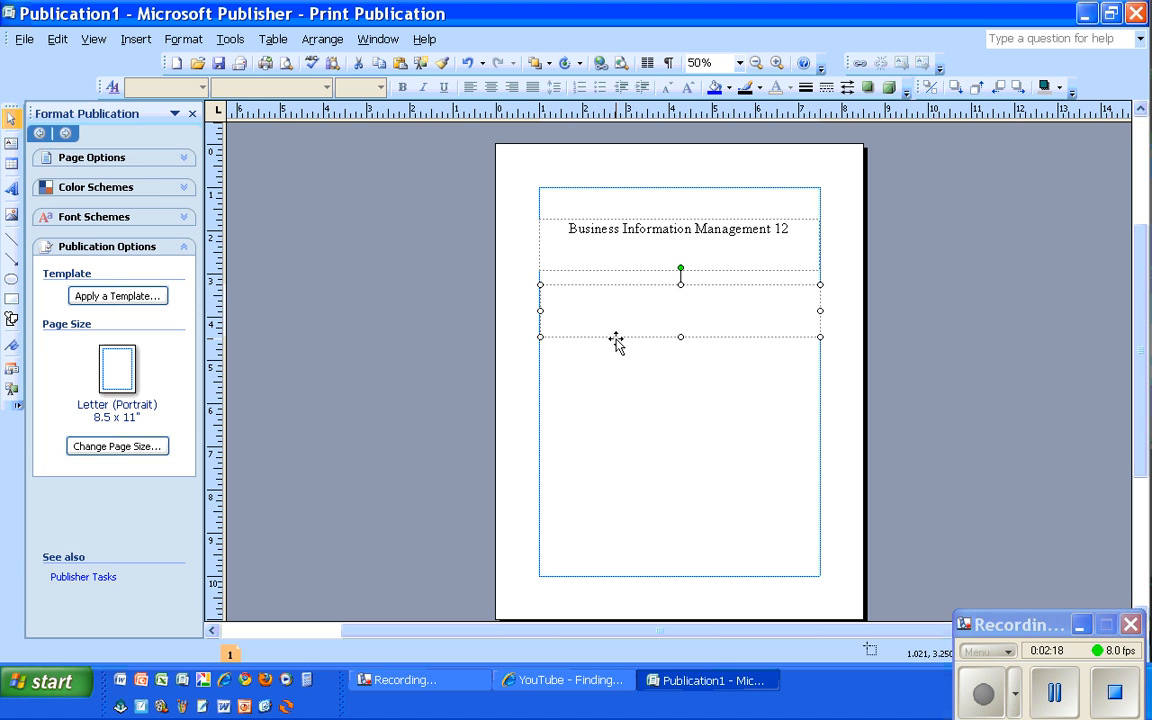
{"action": "key", "text": "Delete"}
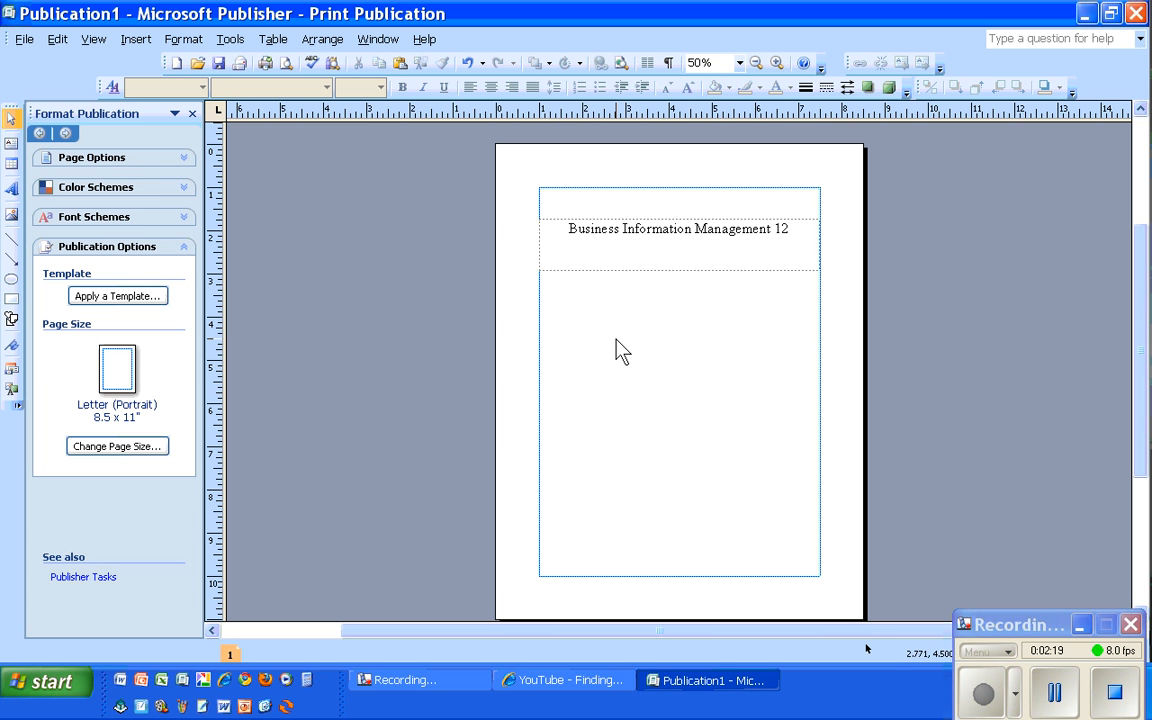
- Duplicate the heading's text box by copy and paste, and place the copy between the margins just below the original
{"action": "left_click", "coordinate": [618, 271]}
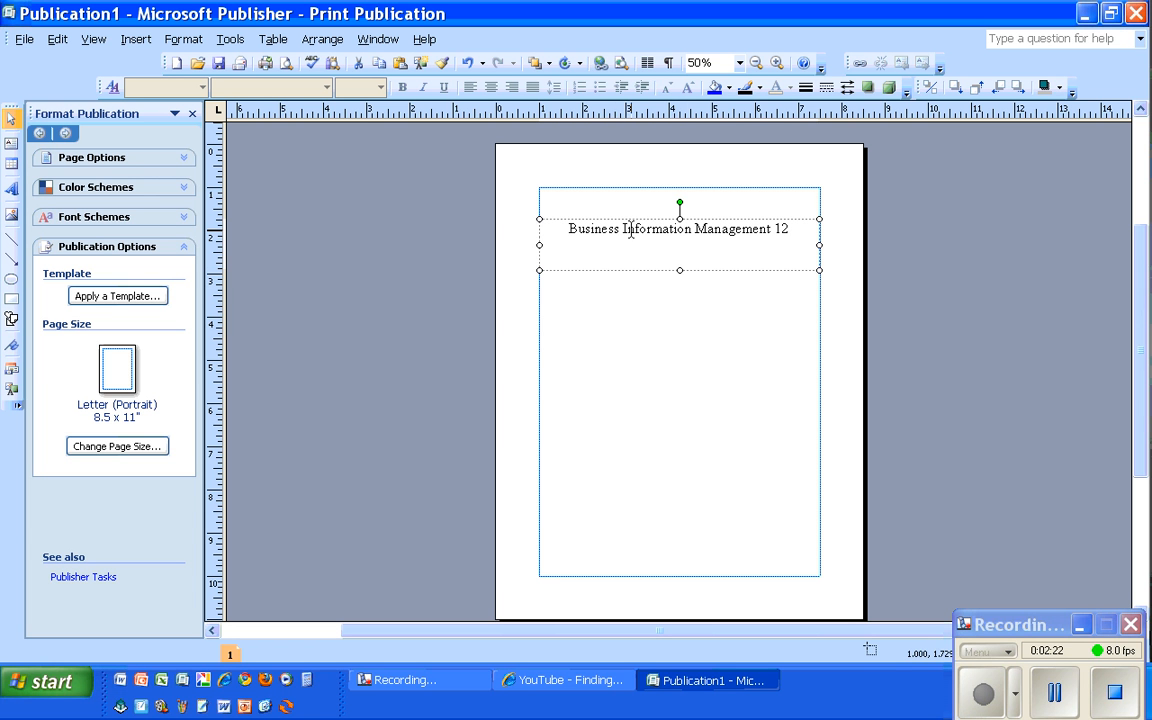
{"action": "right_click", "coordinate": [708, 275]}
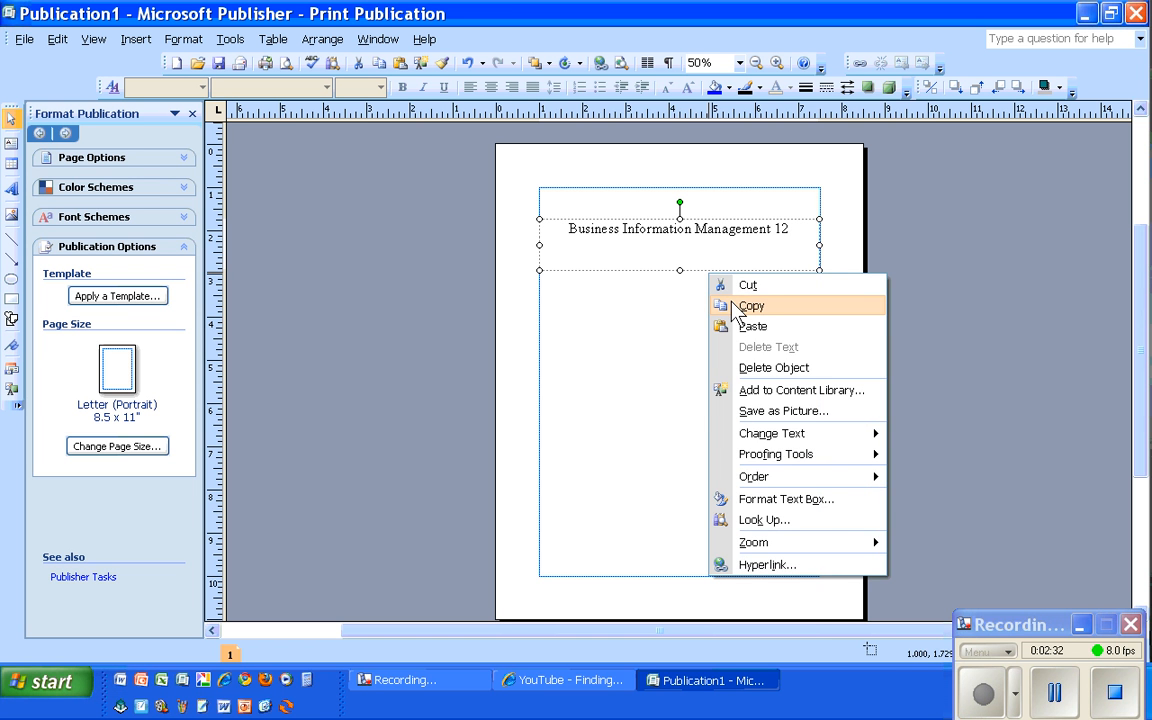
{"action": "left_click", "coordinate": [643, 278]}
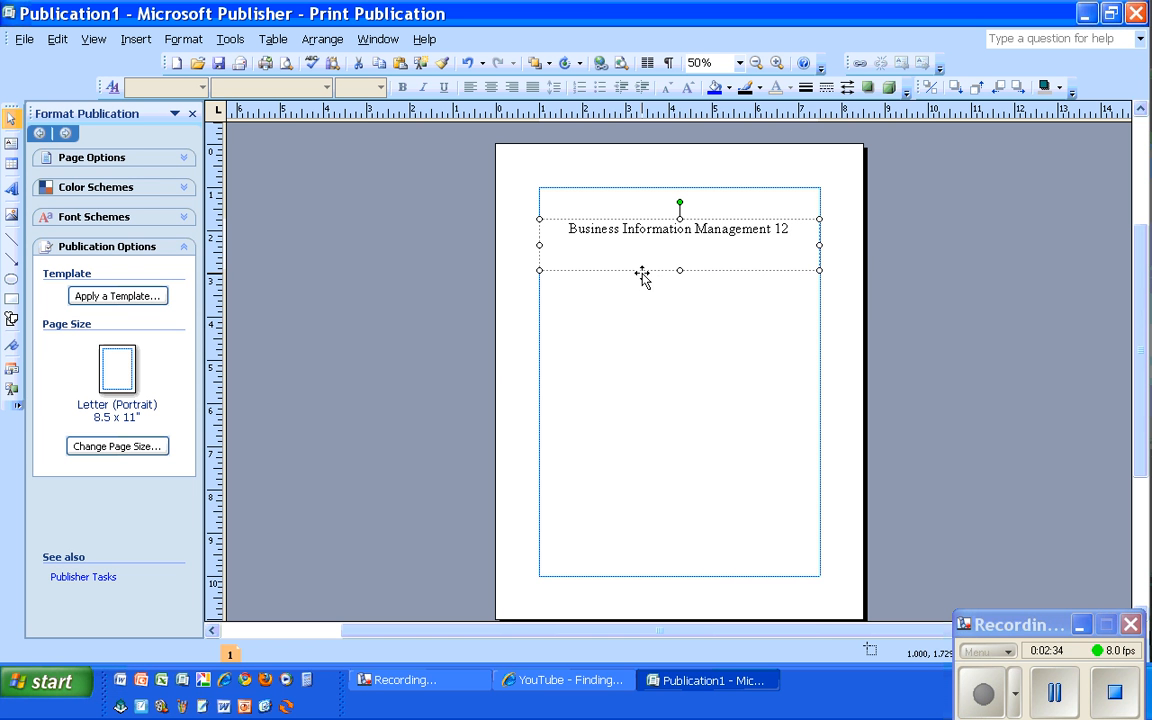
{"action": "right_click", "coordinate": [644, 272]}
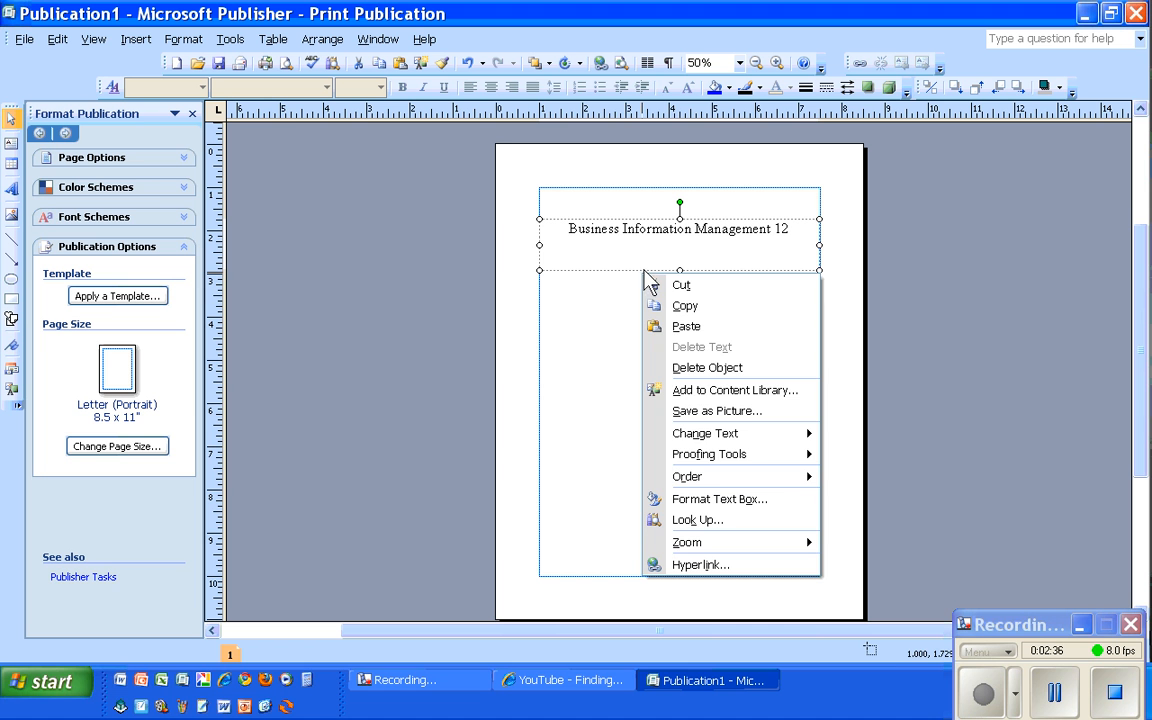
{"action": "left_click", "coordinate": [664, 305]}
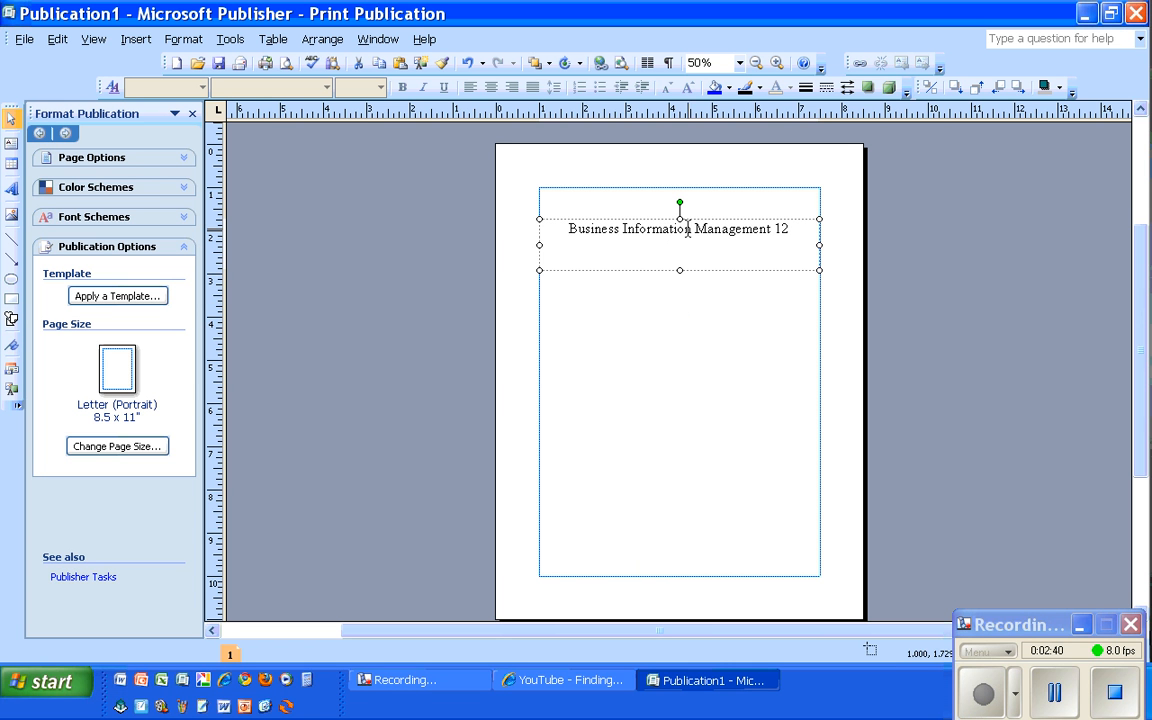
{"action": "right_click", "coordinate": [635, 350]}
{"action": "left_click", "coordinate": [663, 381]}
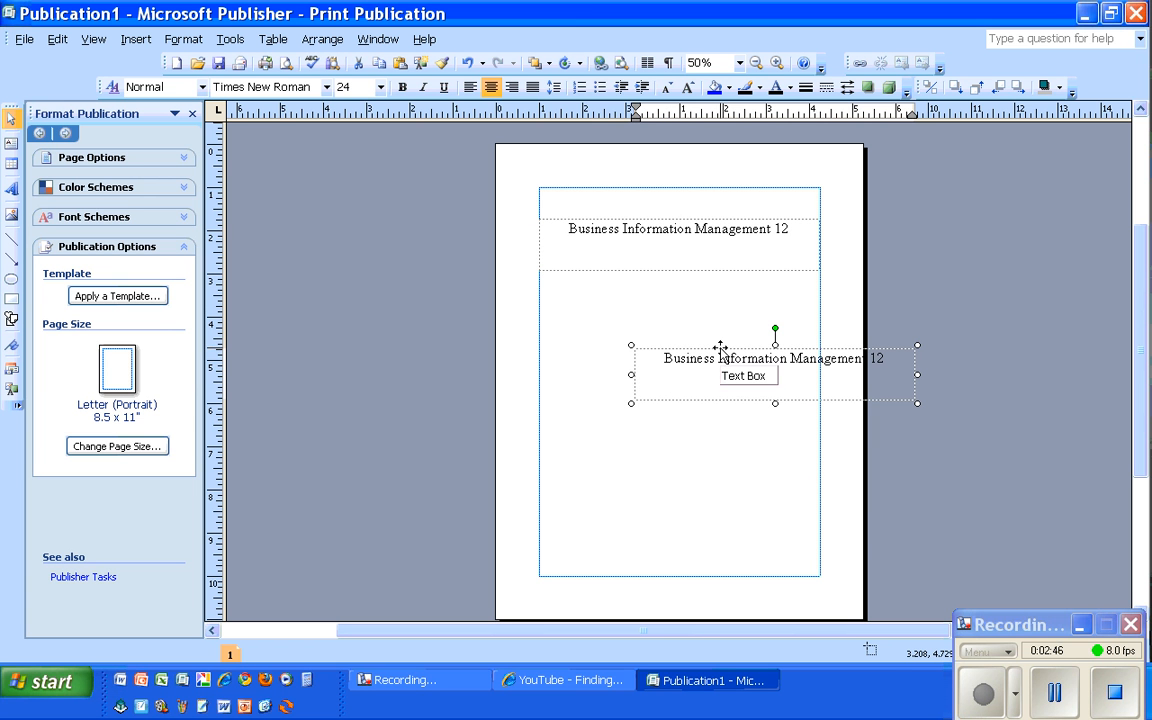
{"action": "left_click_drag", "start_coordinate": [720, 348], "coordinate": [625, 286]}
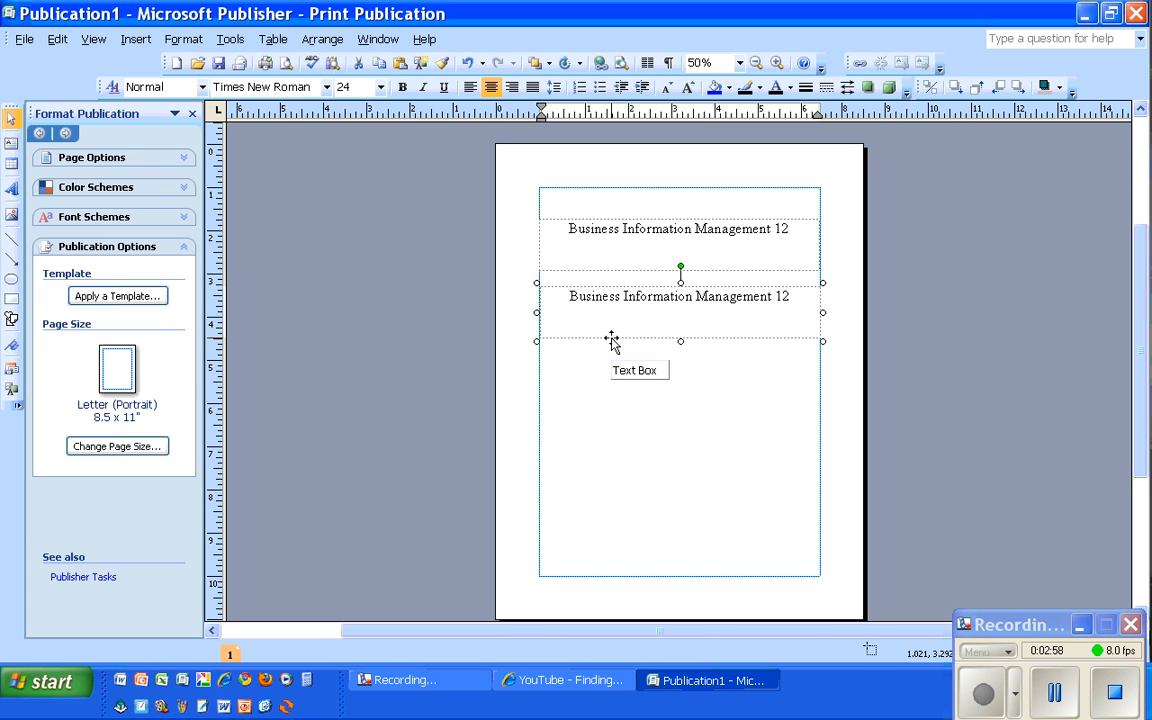
{"action": "left_click_drag", "start_coordinate": [612, 341], "coordinate": [940, 386]}
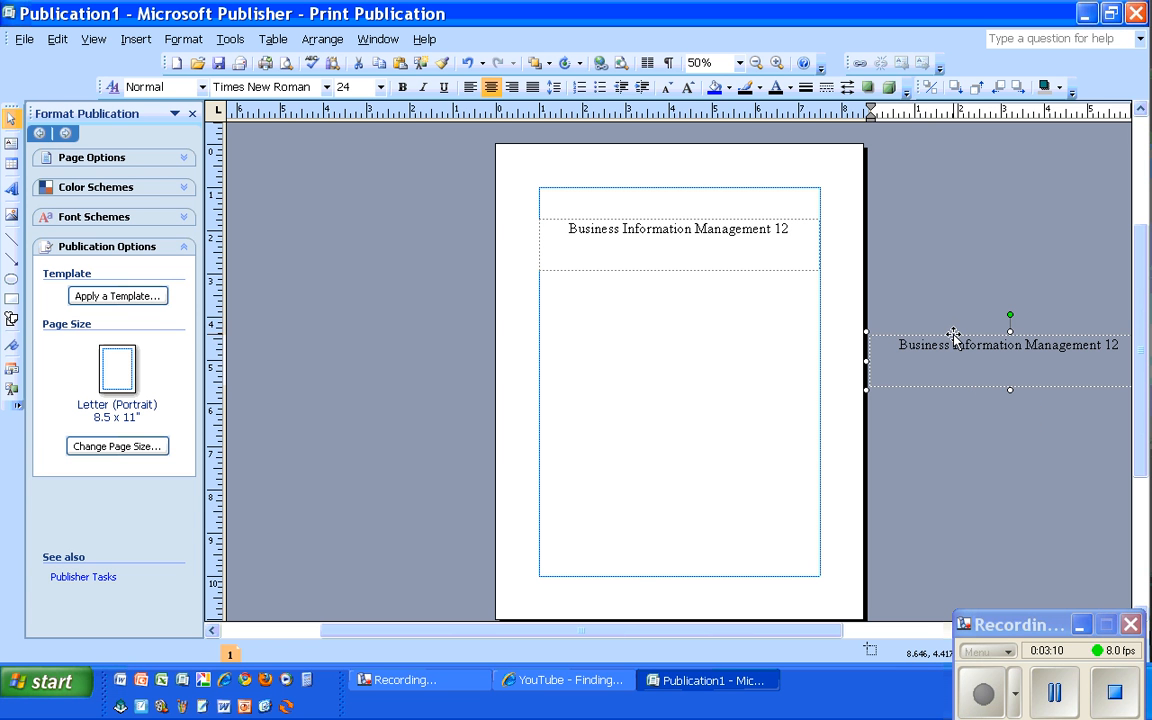
{"action": "left_click_drag", "start_coordinate": [952, 336], "coordinate": [628, 290]}
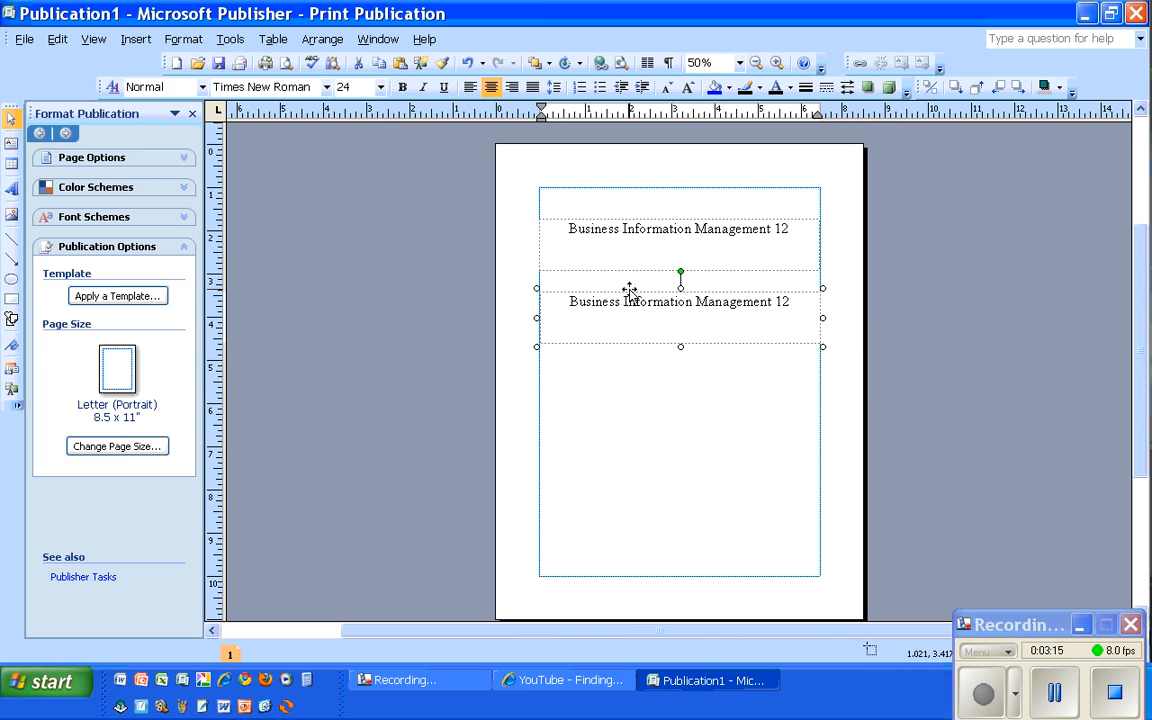
- Paste another copy of the heading's text box and place it between the margins below the second box
{"action": "right_click", "coordinate": [633, 386]}
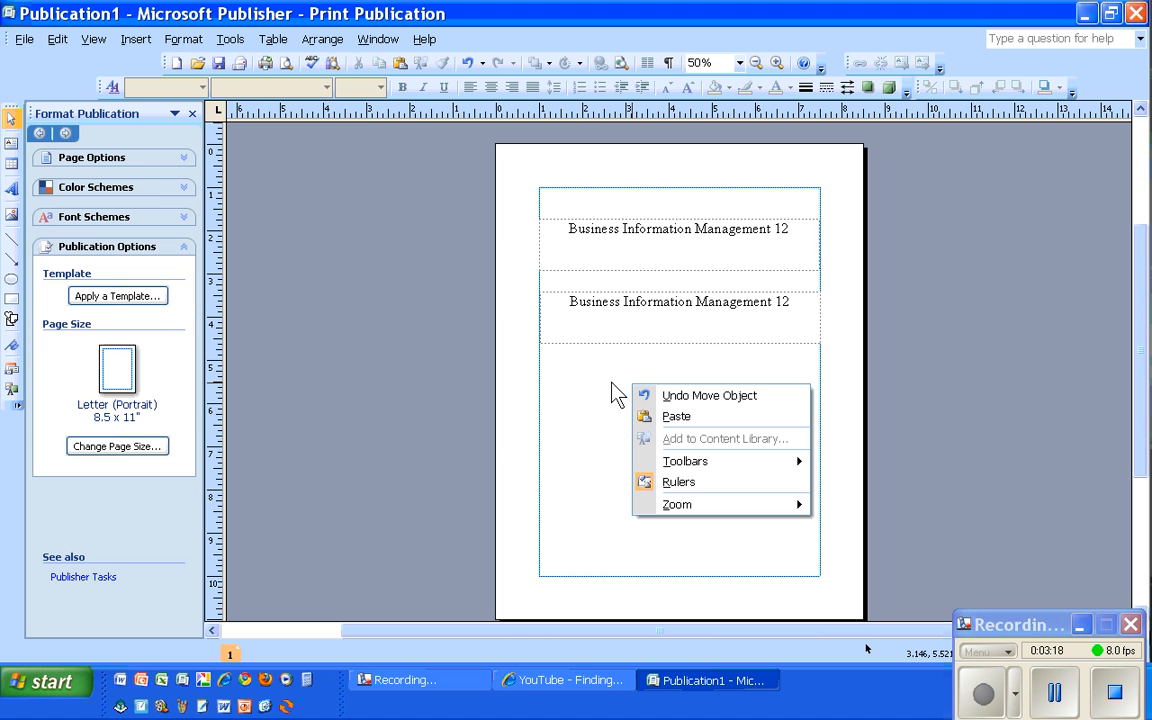
{"action": "right_click", "coordinate": [611, 383]}
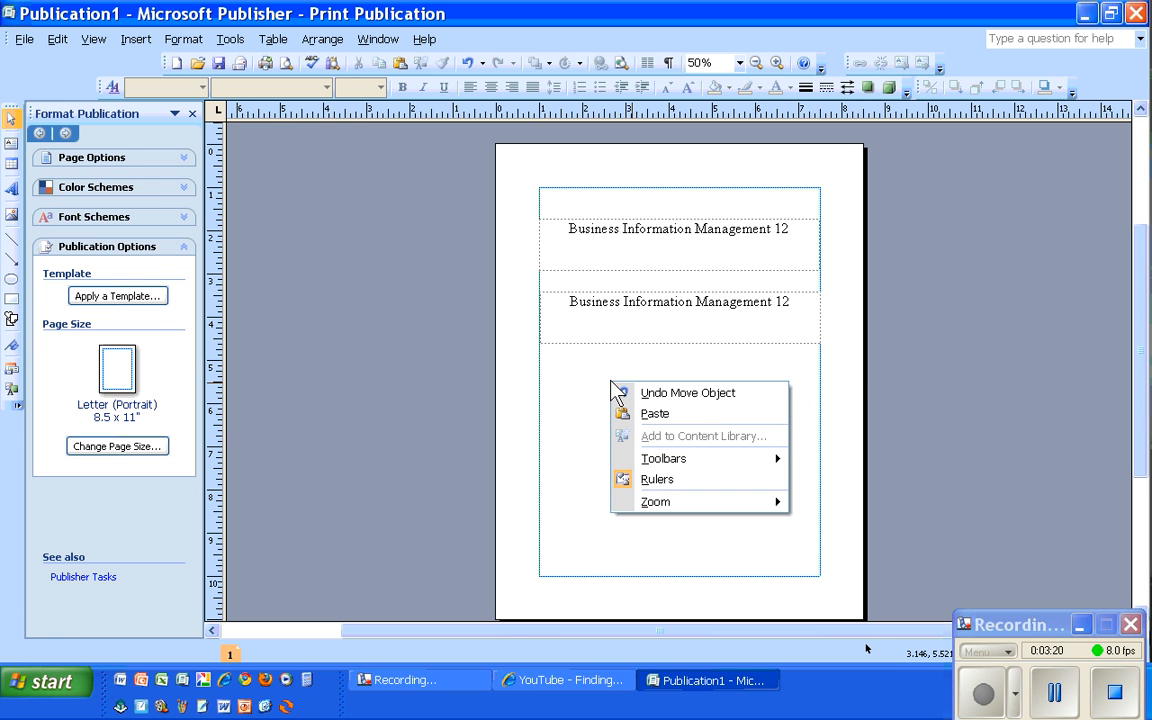
{"action": "left_click", "coordinate": [645, 414]}
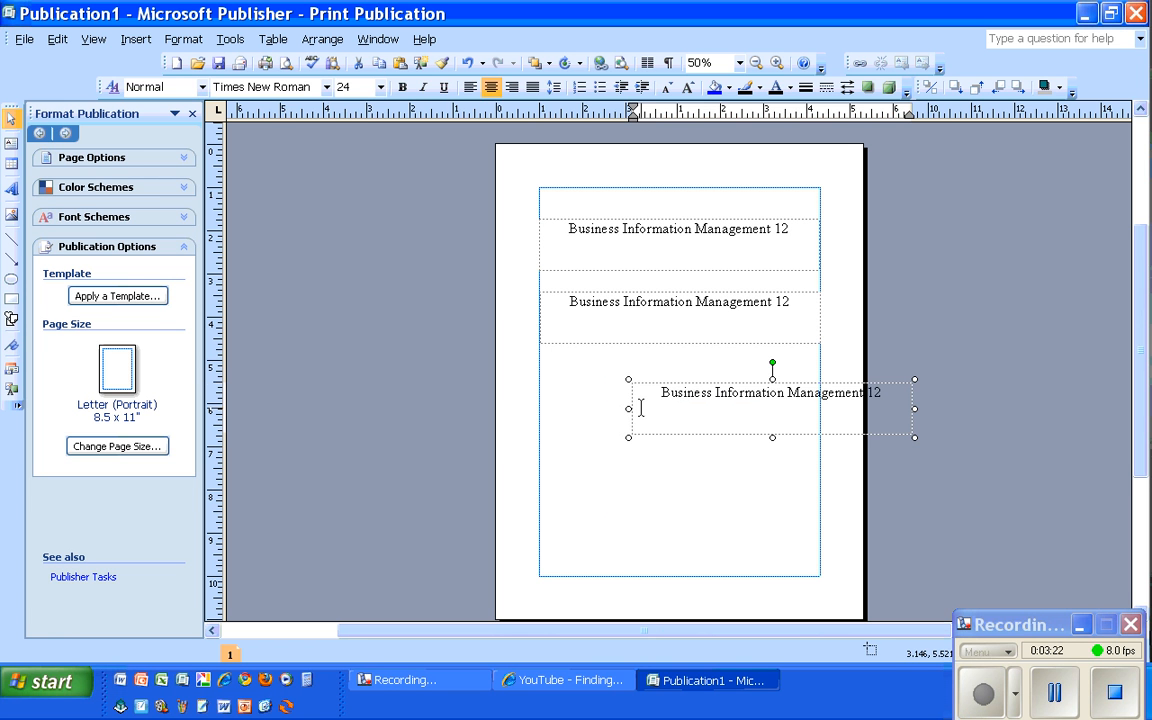
{"action": "left_click", "coordinate": [642, 405]}
{"action": "left_click_drag", "start_coordinate": [736, 389], "coordinate": [645, 356]}
- Paste a fourth heading text box and line it up with the left margin below the third one
{"action": "right_click", "coordinate": [659, 442]}
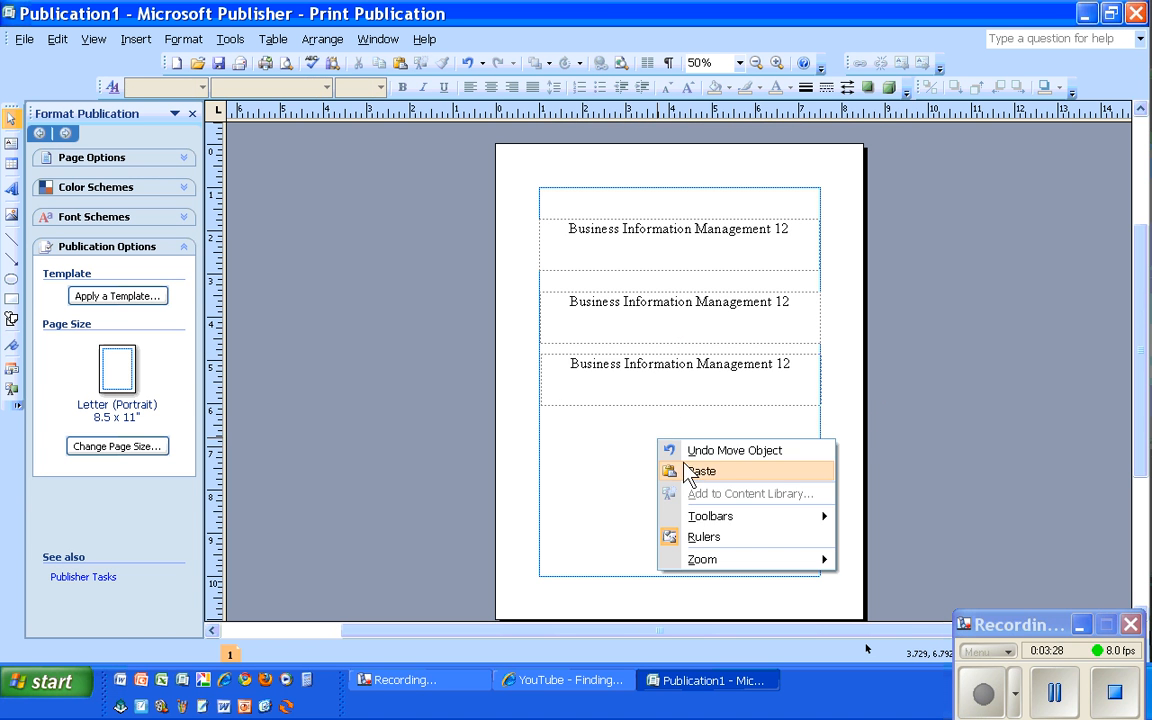
{"action": "left_click", "coordinate": [690, 470]}
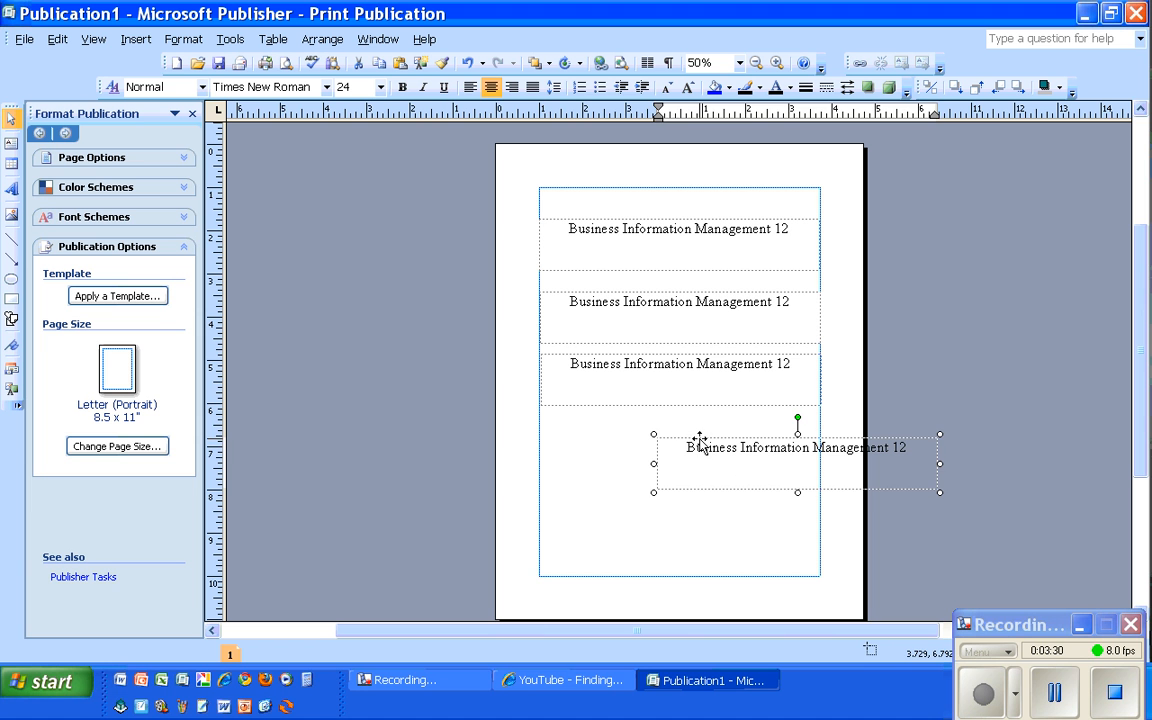
{"action": "left_click_drag", "start_coordinate": [699, 438], "coordinate": [611, 416]}
{"action": "left_click_drag", "start_coordinate": [601, 417], "coordinate": [582, 418]}
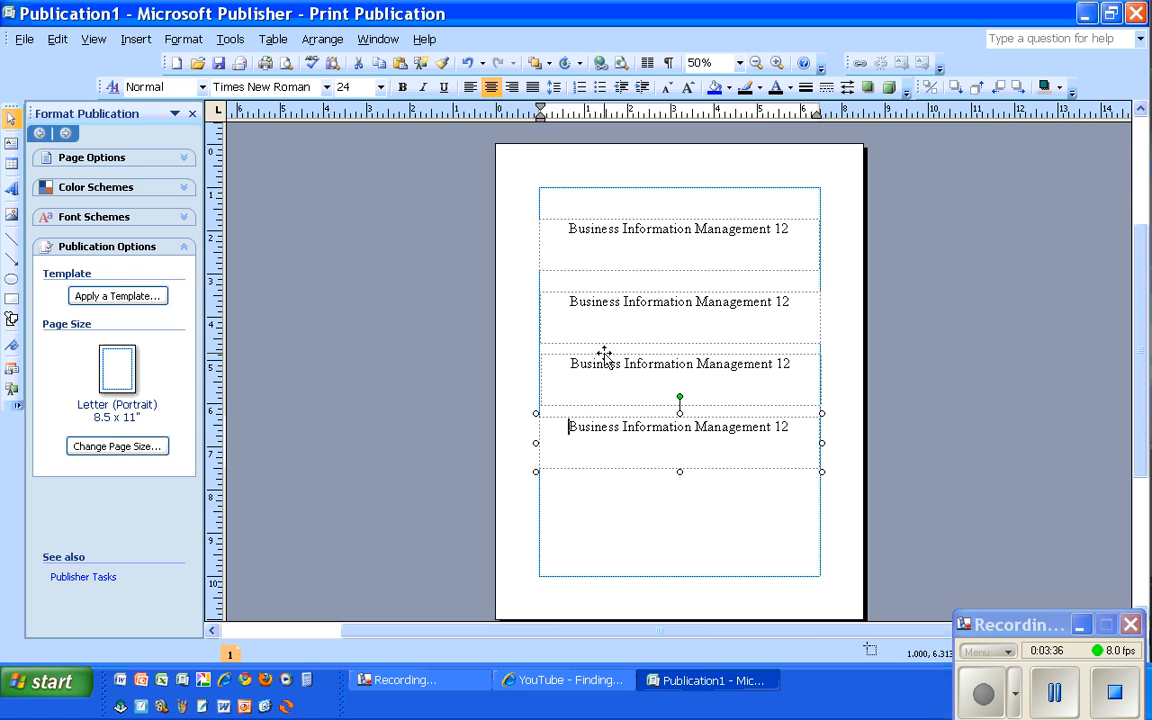
- Nudge the third and second heading text boxes into line with the page's left margin
{"action": "left_click", "coordinate": [598, 352]}
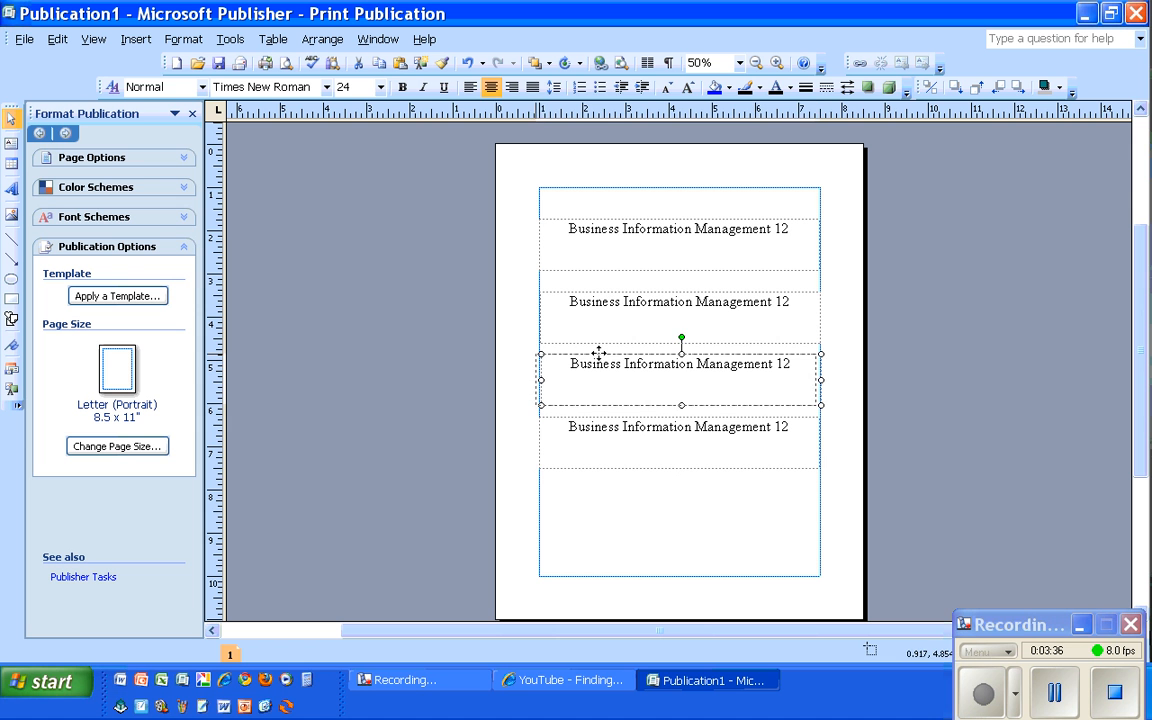
{"action": "left_click", "coordinate": [620, 291]}
{"action": "left_click_drag", "start_coordinate": [620, 291], "coordinate": [618, 291]}
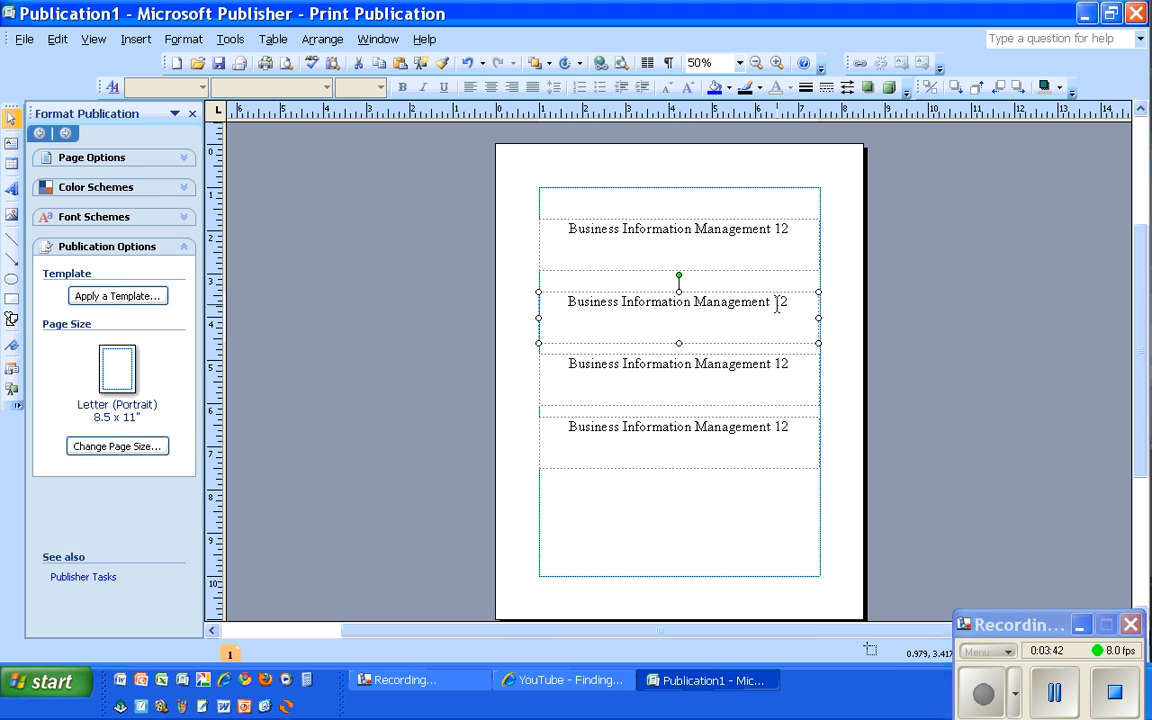
- Replace the heading text in the second text box with "BIM 12"
{"action": "left_click_drag", "start_coordinate": [791, 305], "coordinate": [598, 315]}
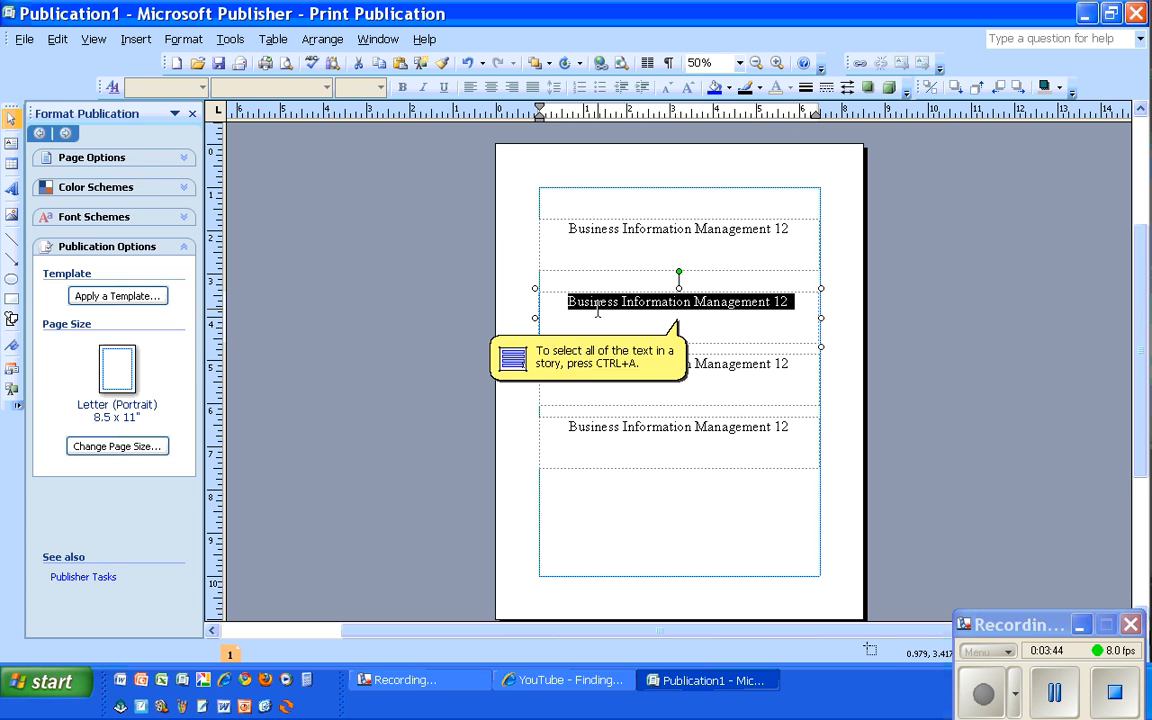
{"action": "type", "text": "BIM"}
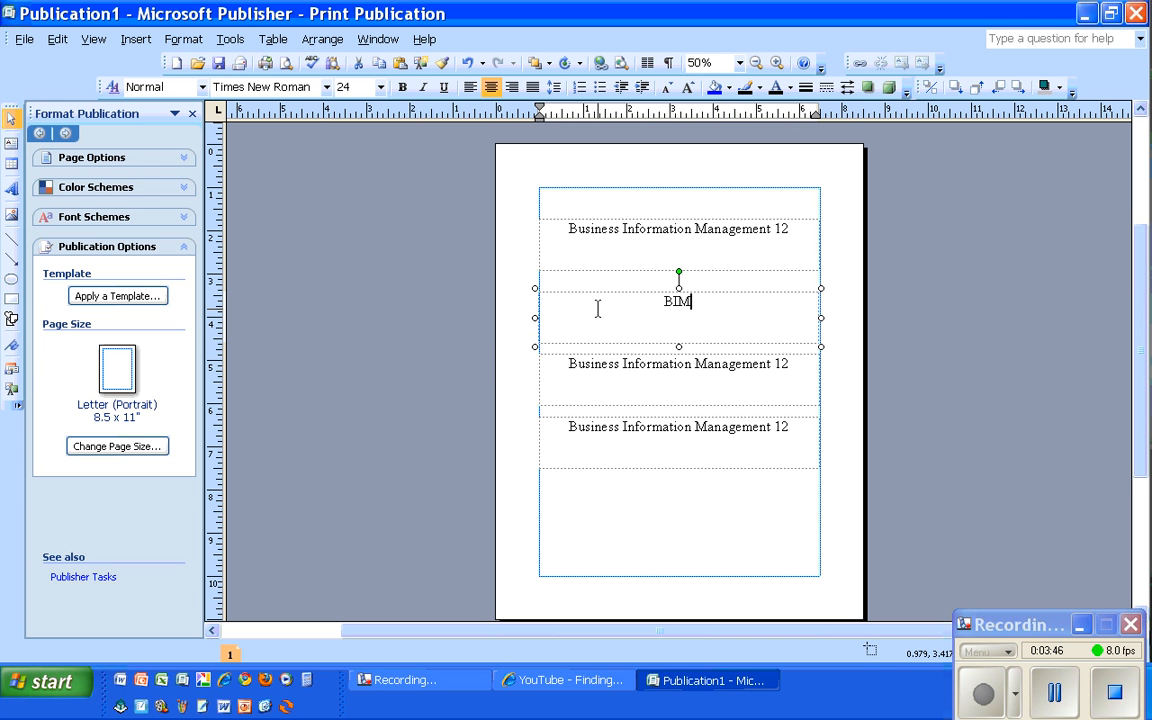
{"action": "type", "text": " 12"}
- Replace the heading text in the third text box with the author's full name
{"action": "left_click_drag", "start_coordinate": [805, 365], "coordinate": [607, 366]}
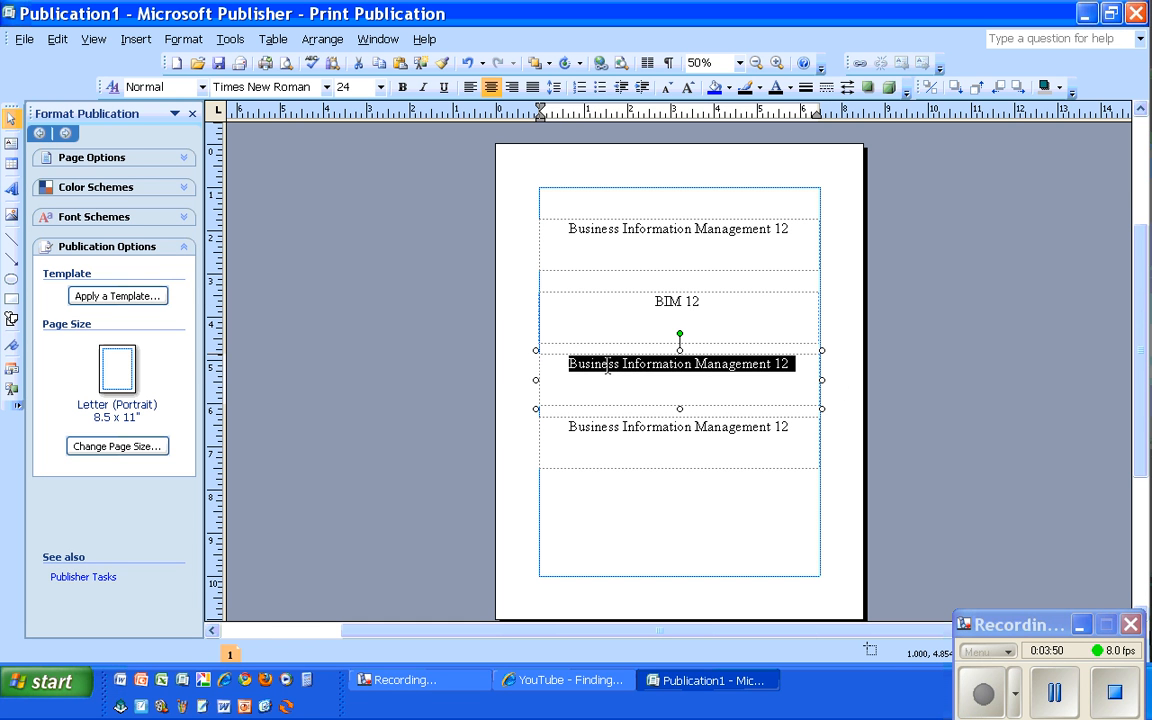
{"action": "type", "text": "Mel"}
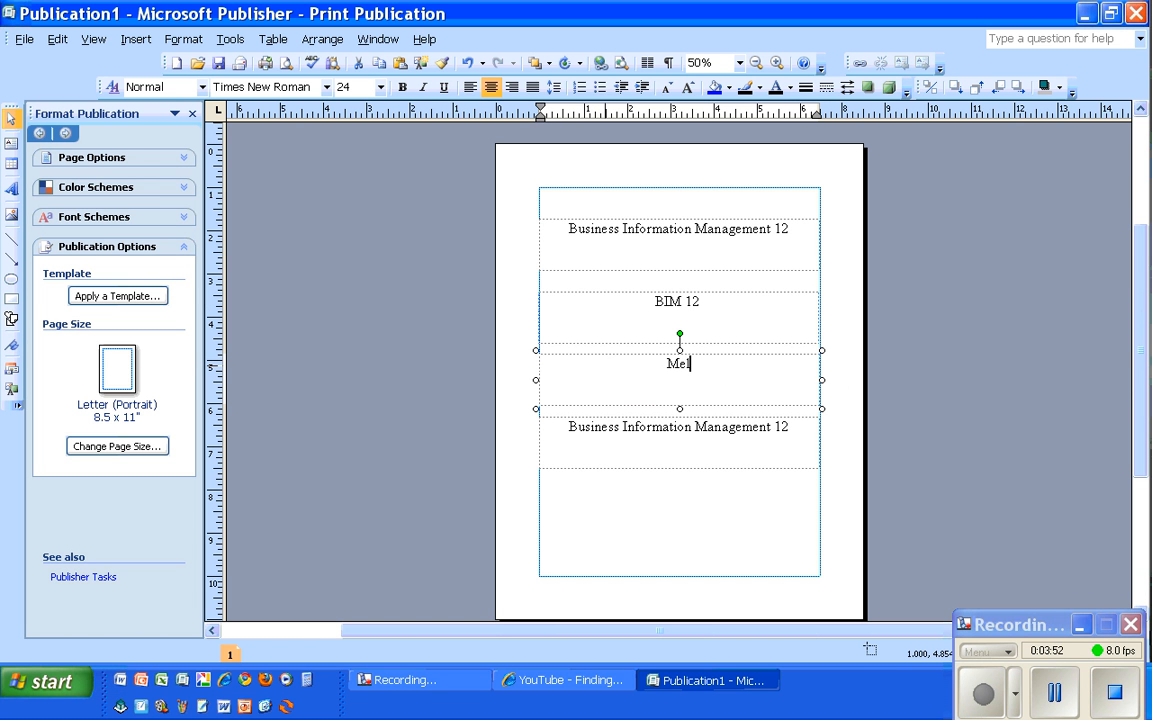
{"action": "type", "text": " Burgess"}
- Replace the heading text in the fourth text box with the date "March 26, 2010"
{"action": "left_click_drag", "start_coordinate": [794, 427], "coordinate": [609, 432]}
{"action": "type", "text": "Mar"}
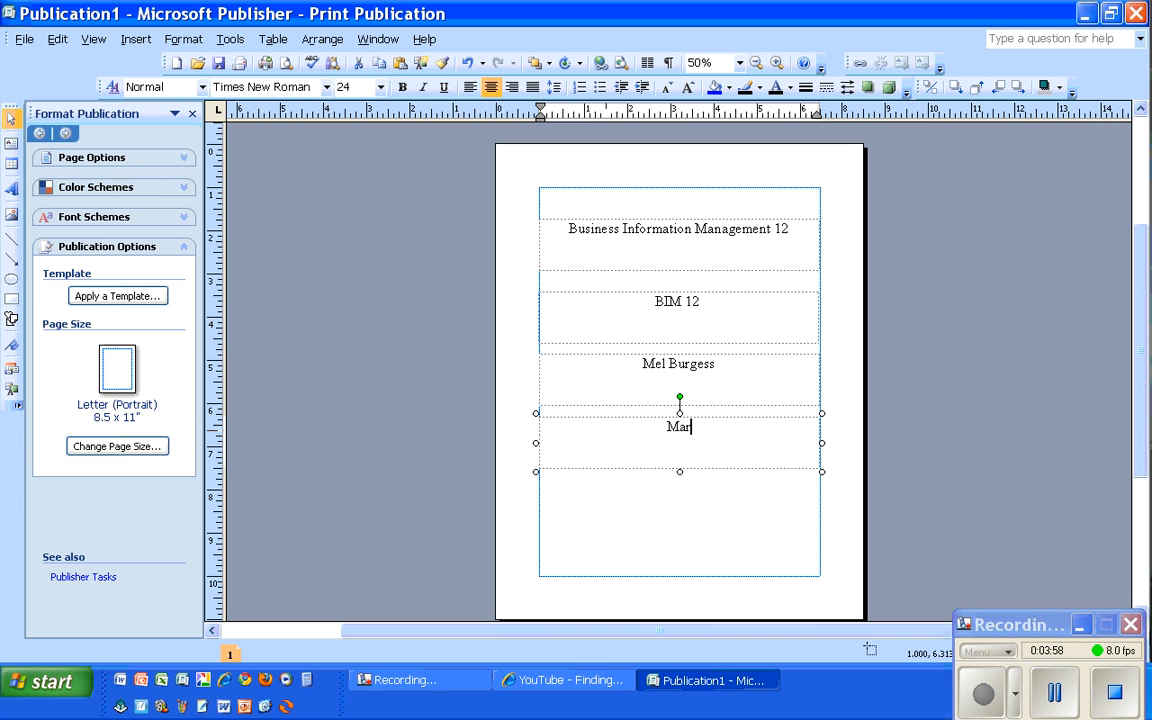
{"action": "type", "text": "ch 26, 2010"}
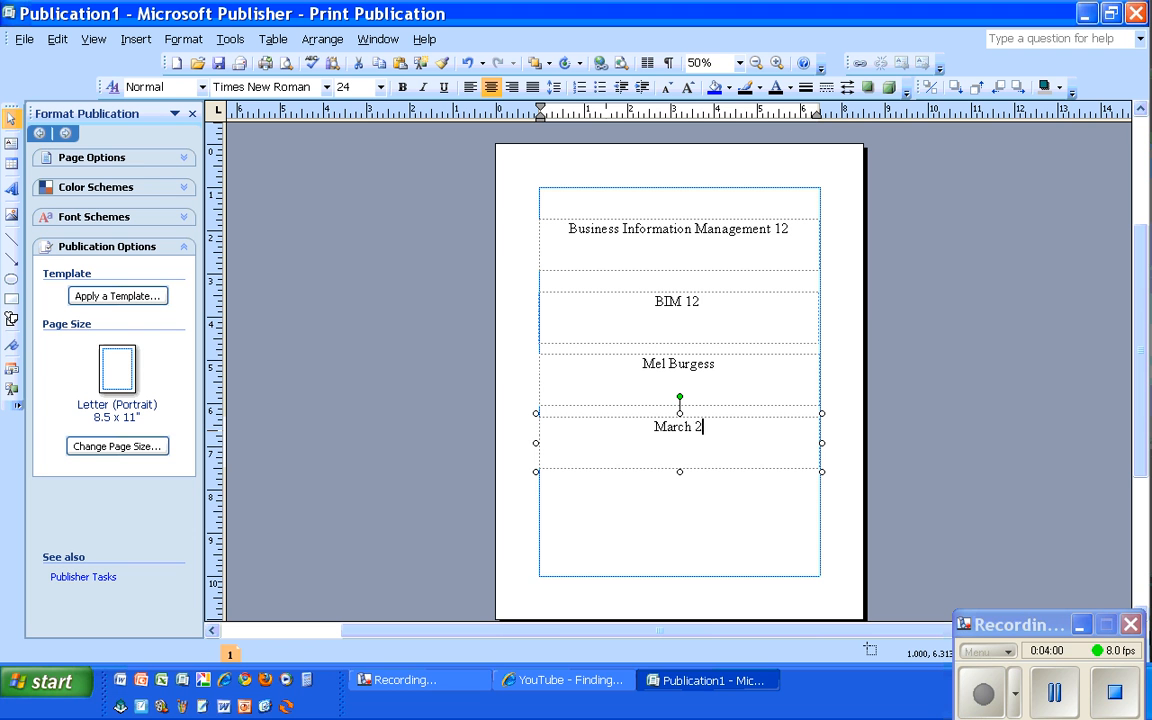